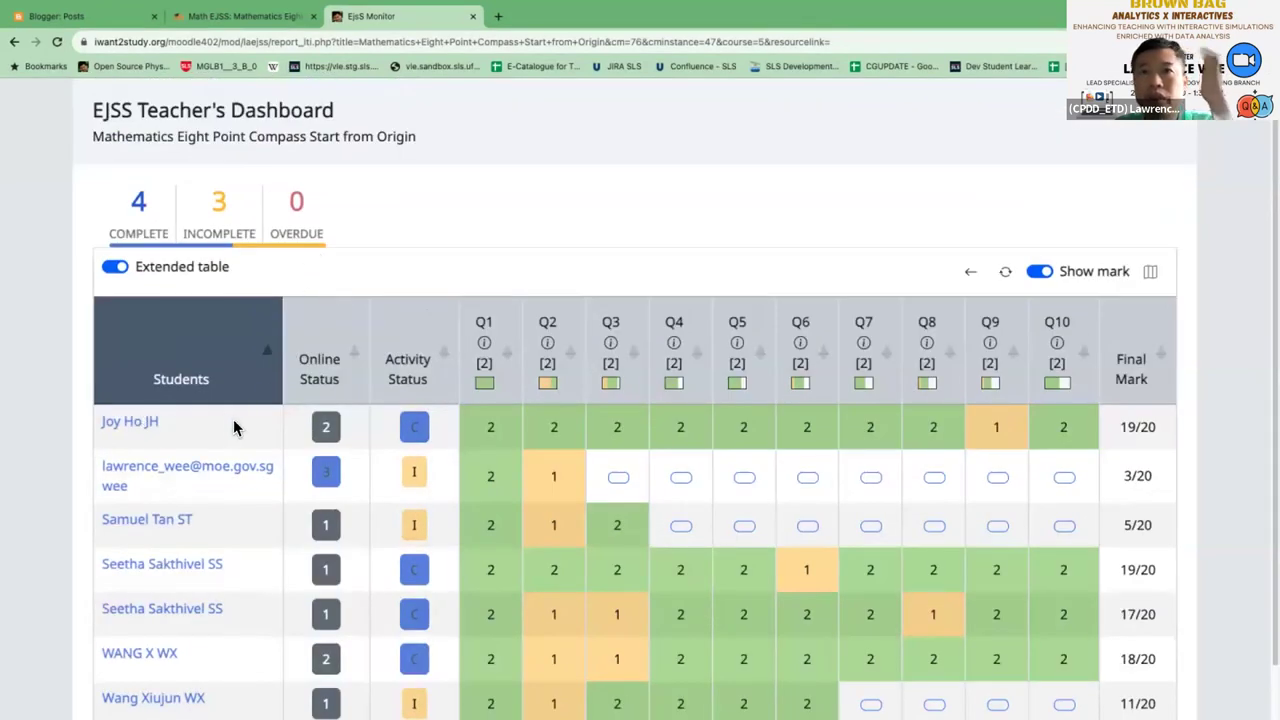
# - Read the first student's Q1–Q3 answers in the dashboard, then go back to the compass simulation
pyautogui.scroll(-1, 420, 408)
pyautogui.moveTo(493, 404)
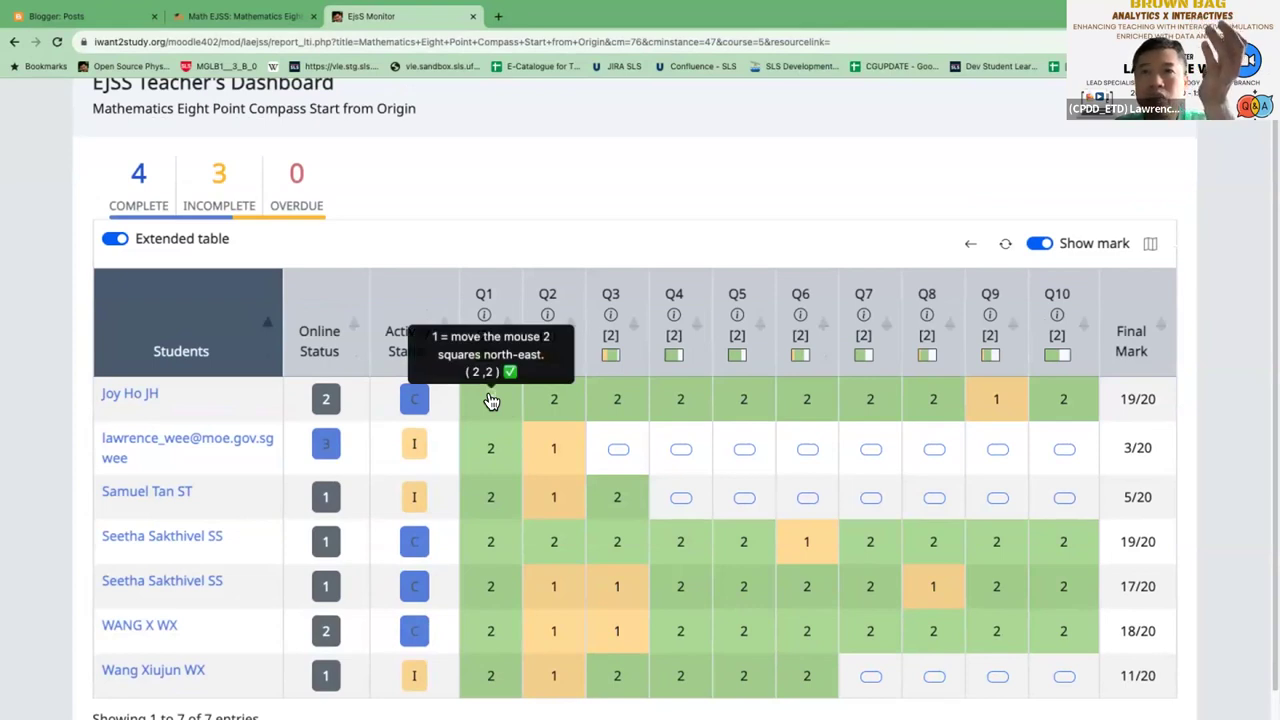
pyautogui.moveTo(551, 403)
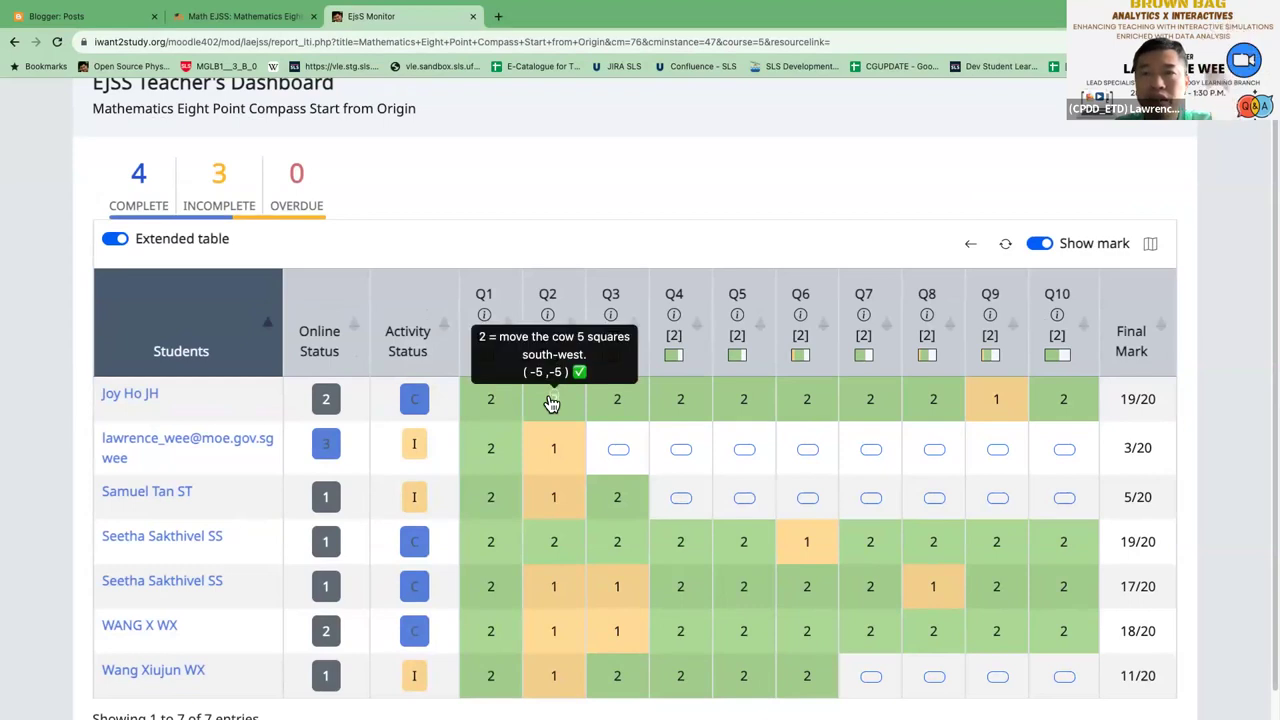
pyautogui.moveTo(617, 404)
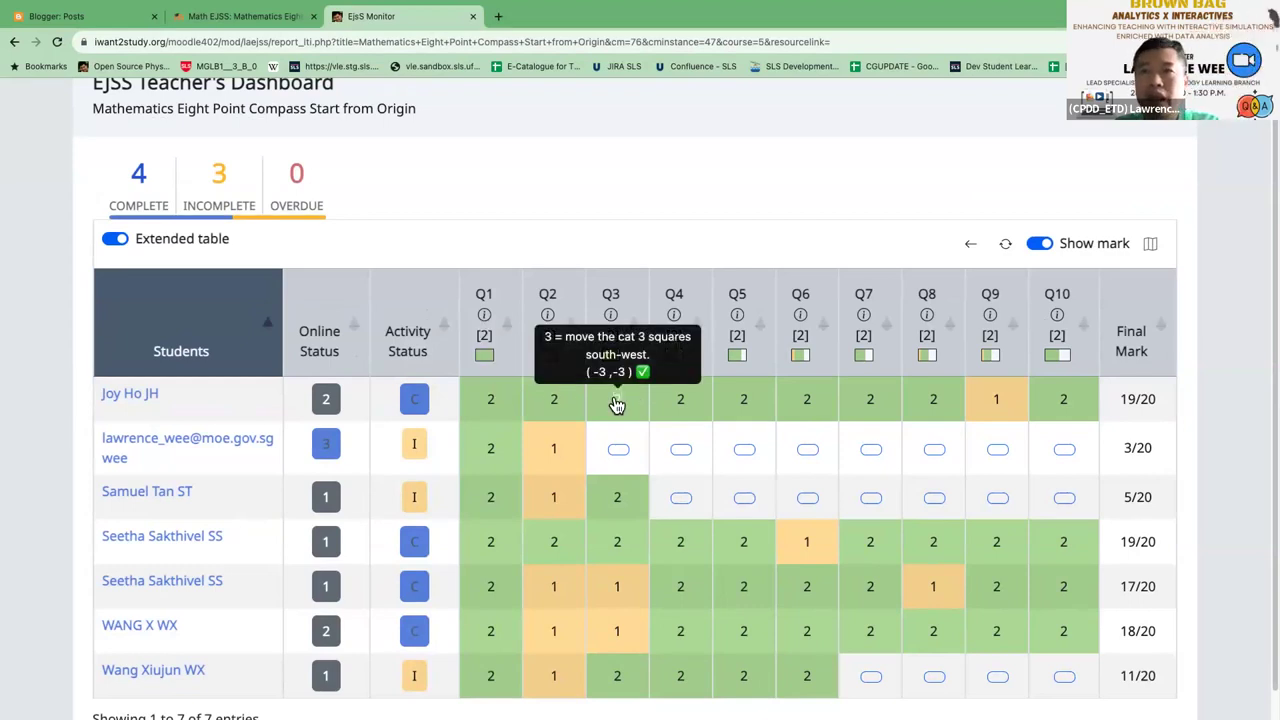
pyautogui.click(14, 41)
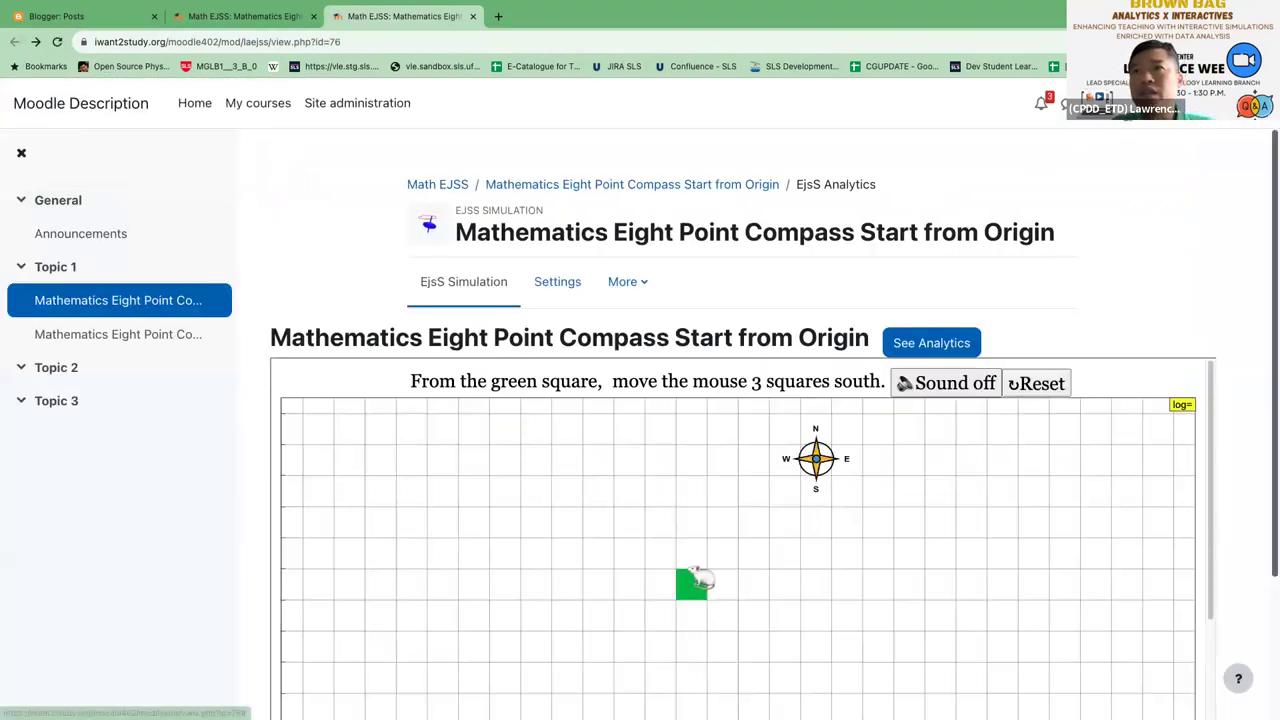
# - Switch the Moodle role to Student from the user menu
pyautogui.click(1112, 108)
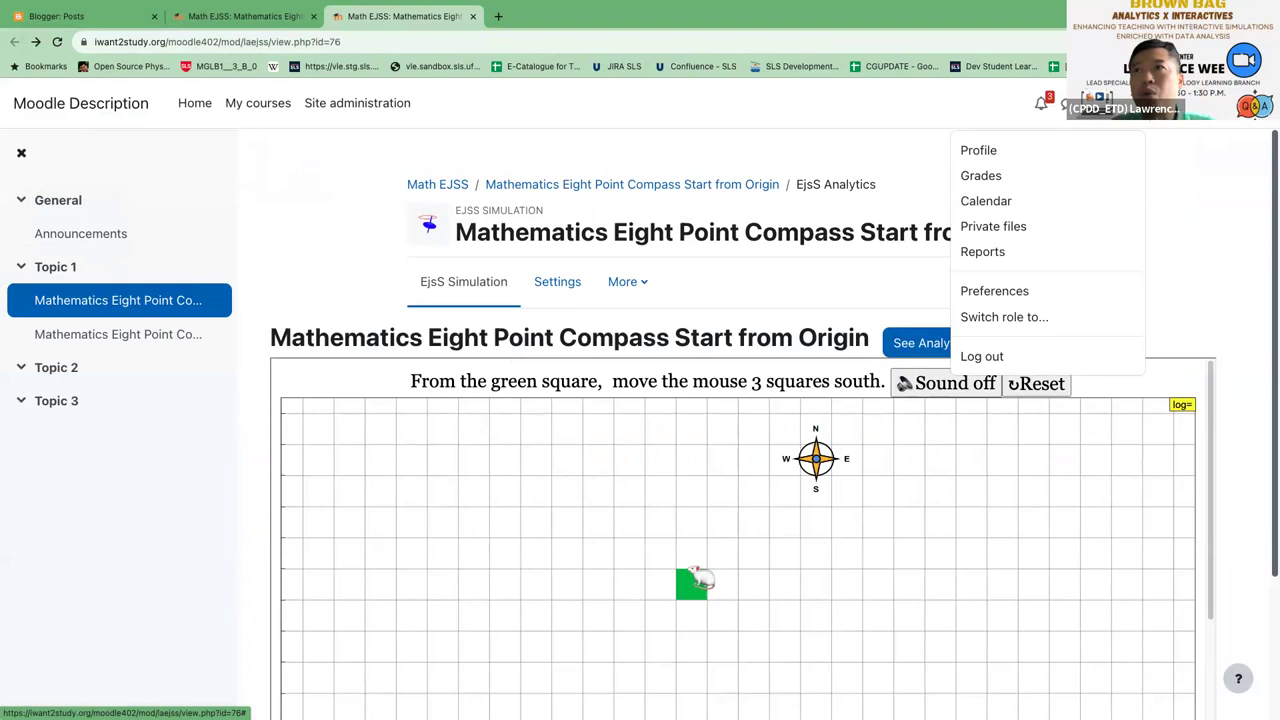
pyautogui.click(1038, 320)
pyautogui.click(309, 490)
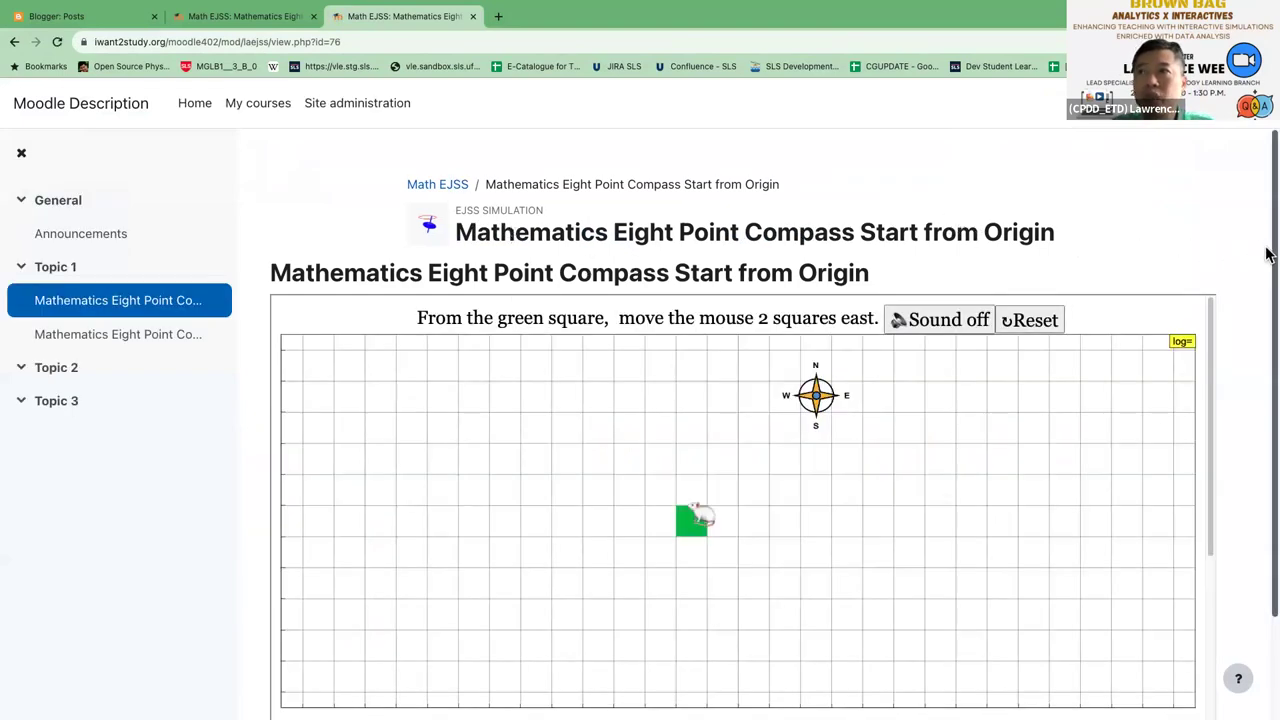
pyautogui.scroll(-2, 1015, 245)
# - Reset for a new challenge and place the mouse 5 squares east after one wrong try
pyautogui.click(1041, 240)
pyautogui.click(1041, 240)
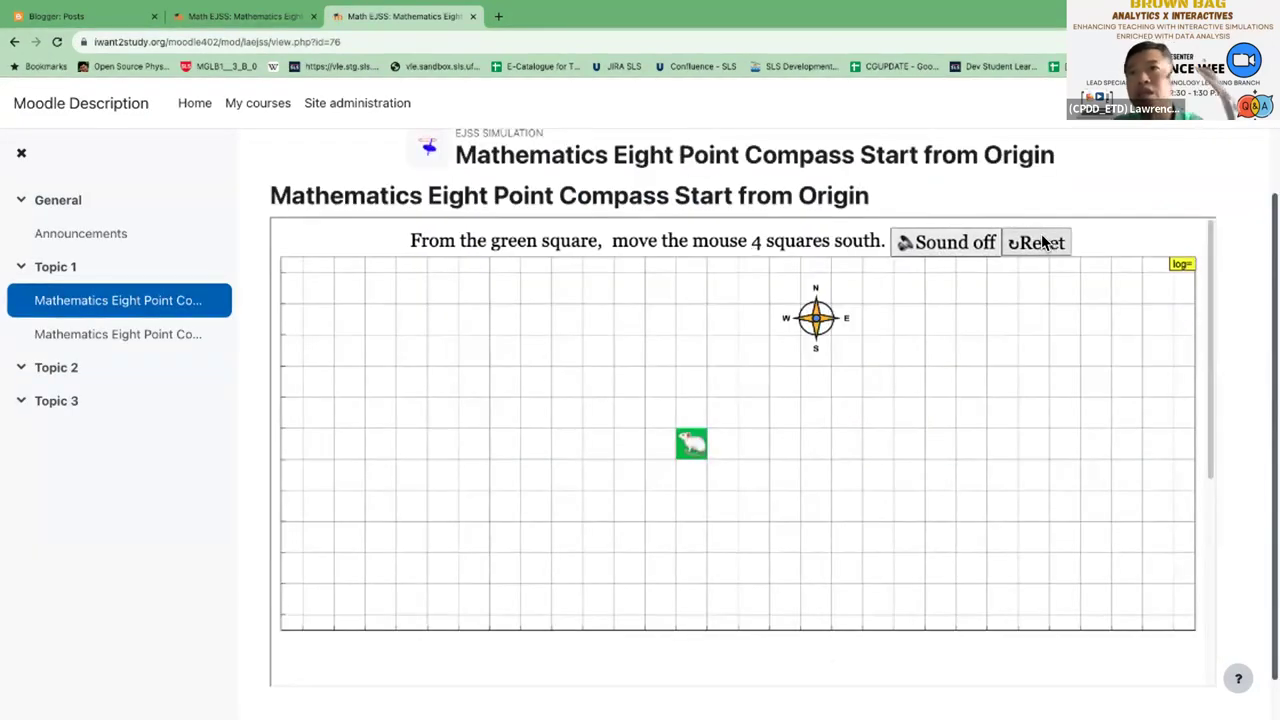
pyautogui.click(1041, 240)
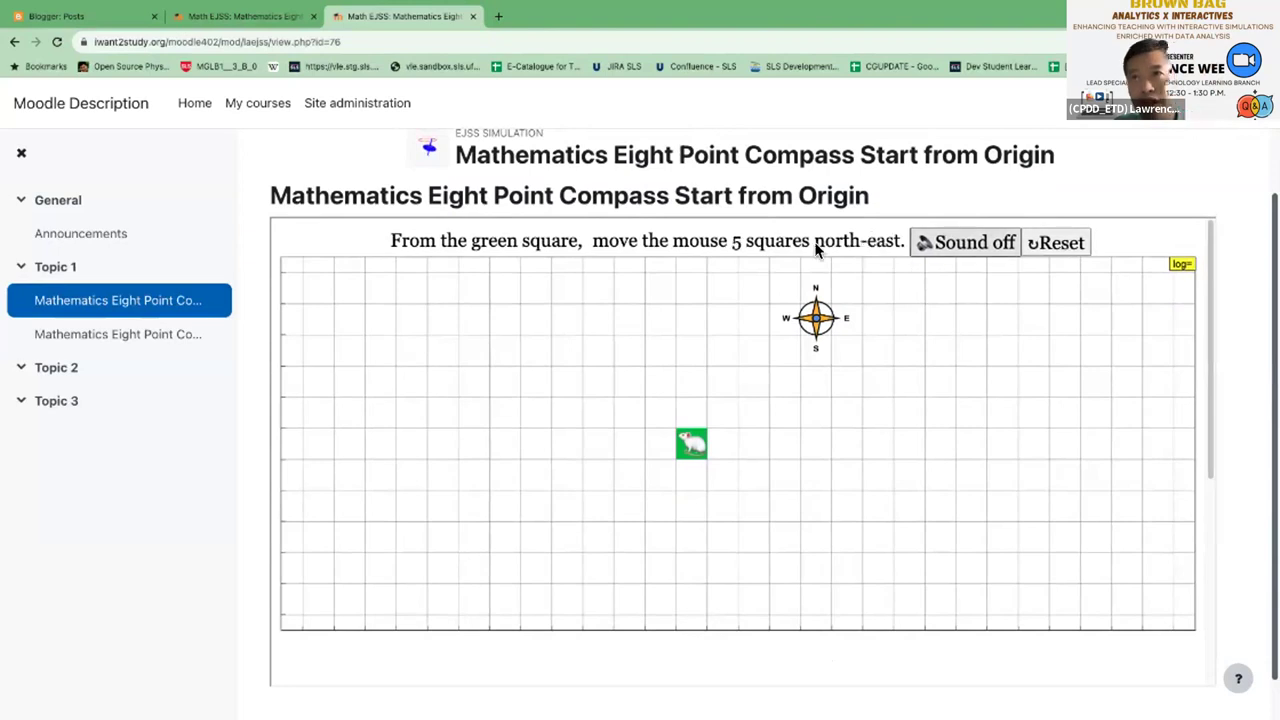
pyautogui.click(1056, 244)
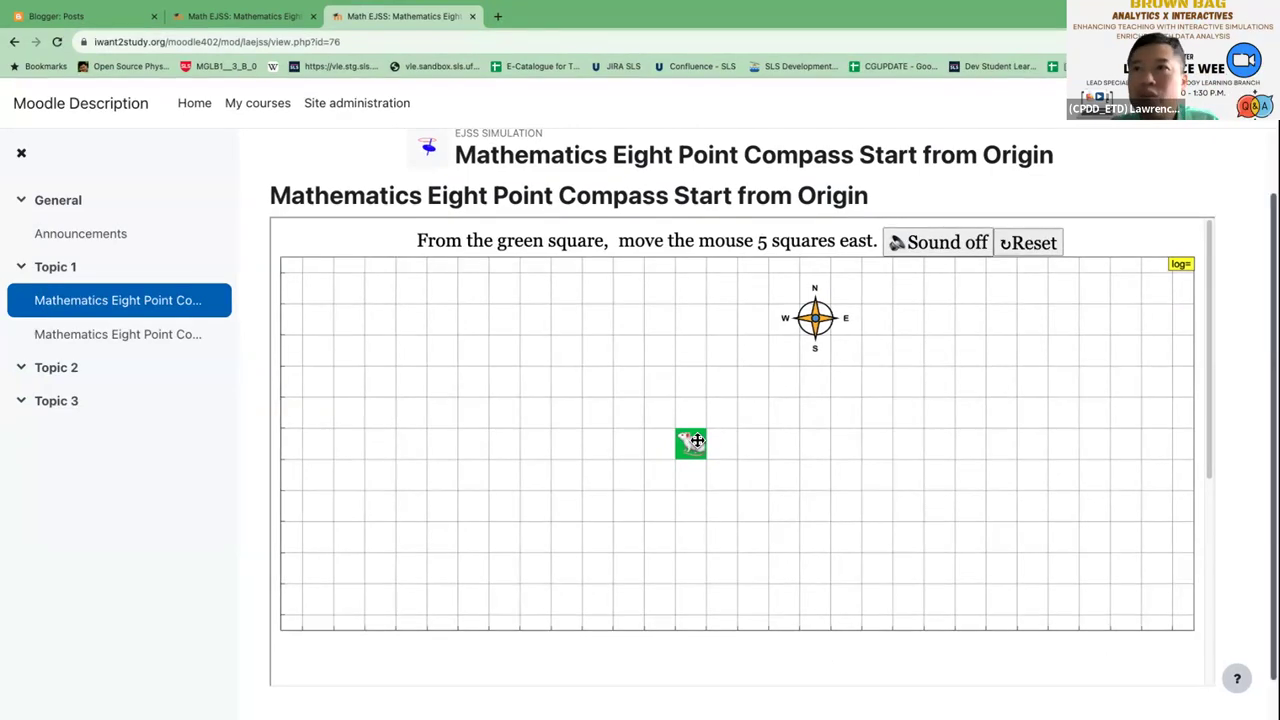
pyautogui.moveTo(689, 443); pyautogui.dragTo(655, 447)
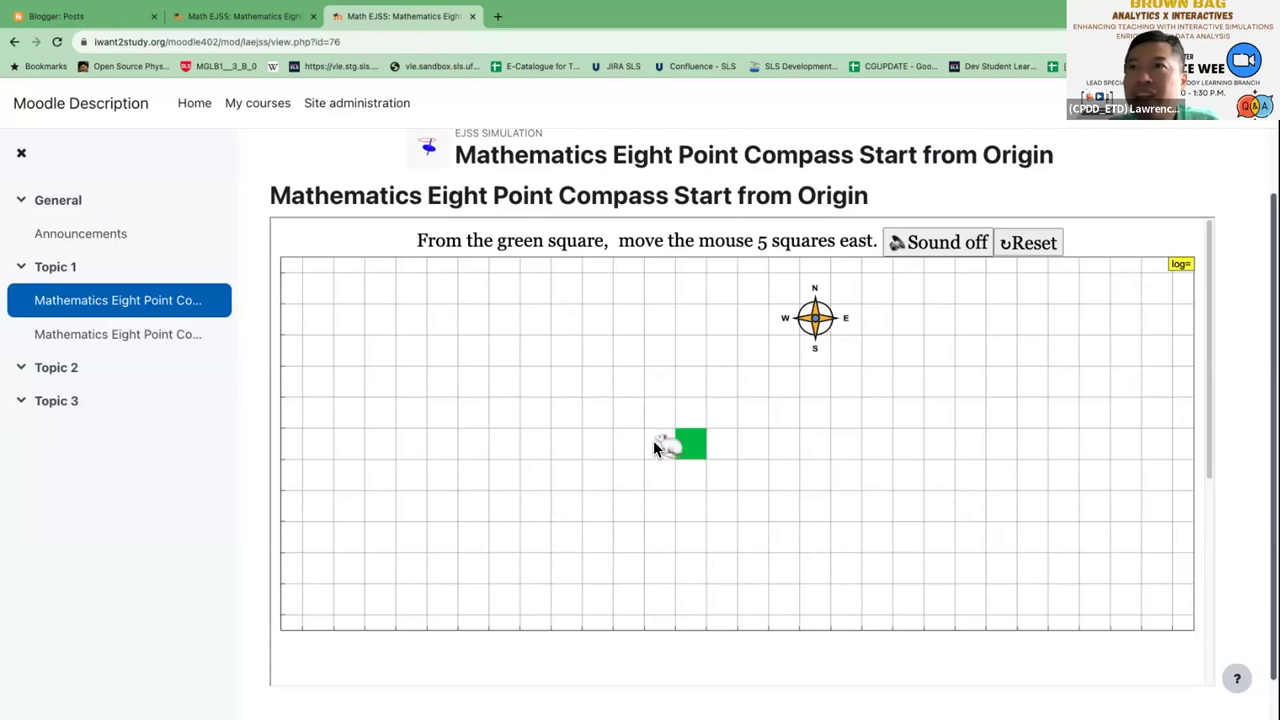
pyautogui.moveTo(553, 437)
pyautogui.mouseDown()
pyautogui.moveTo(761, 435)
pyautogui.moveTo(537, 446)
pyautogui.mouseUp()
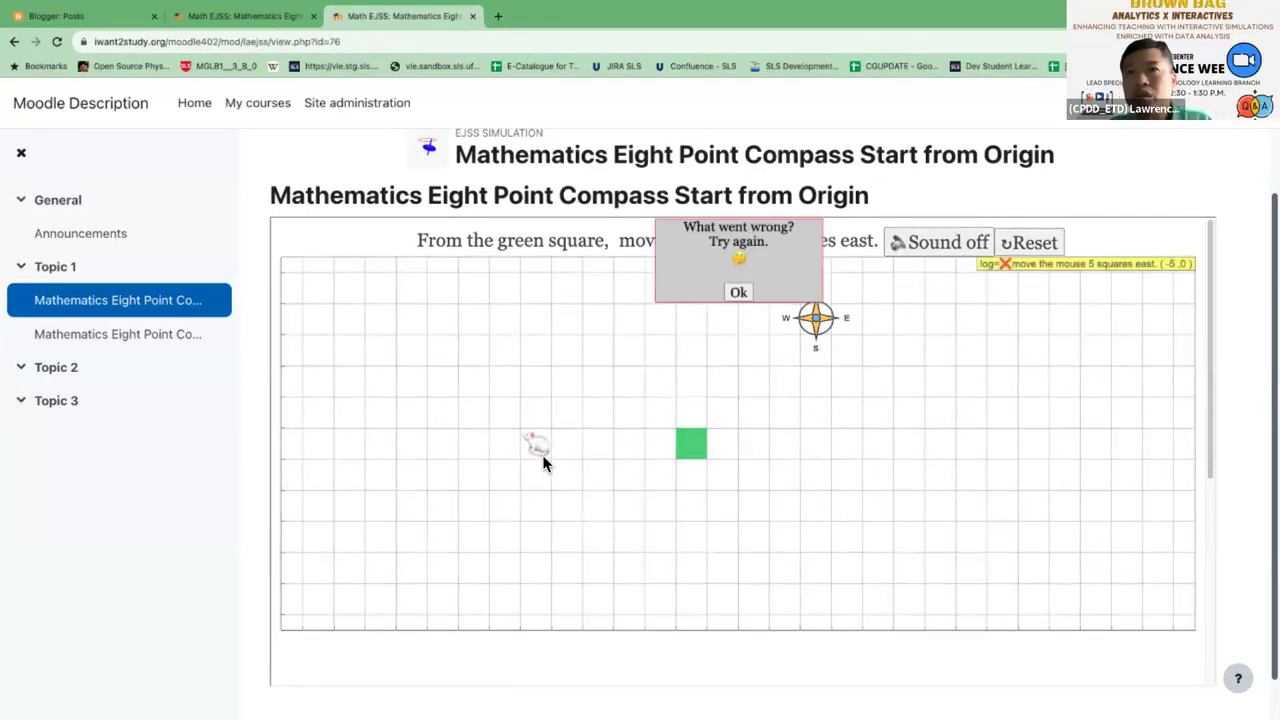
pyautogui.click(740, 292)
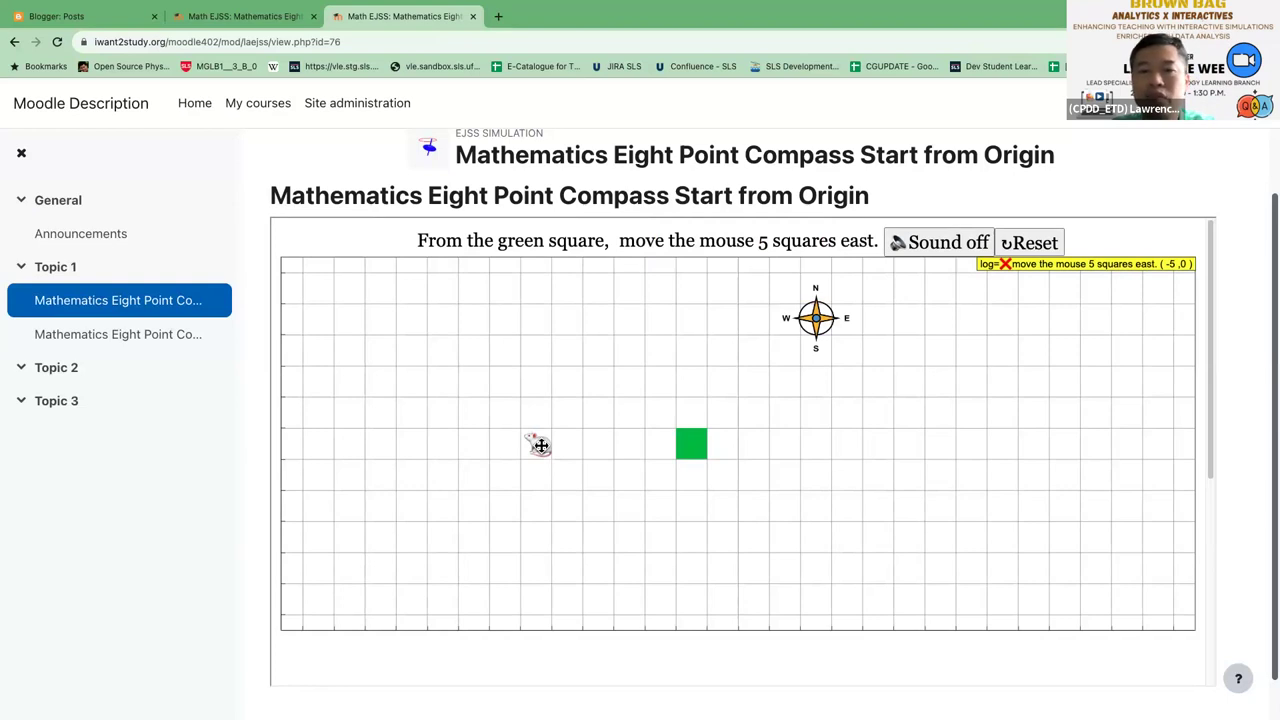
pyautogui.moveTo(540, 445); pyautogui.dragTo(846, 446)
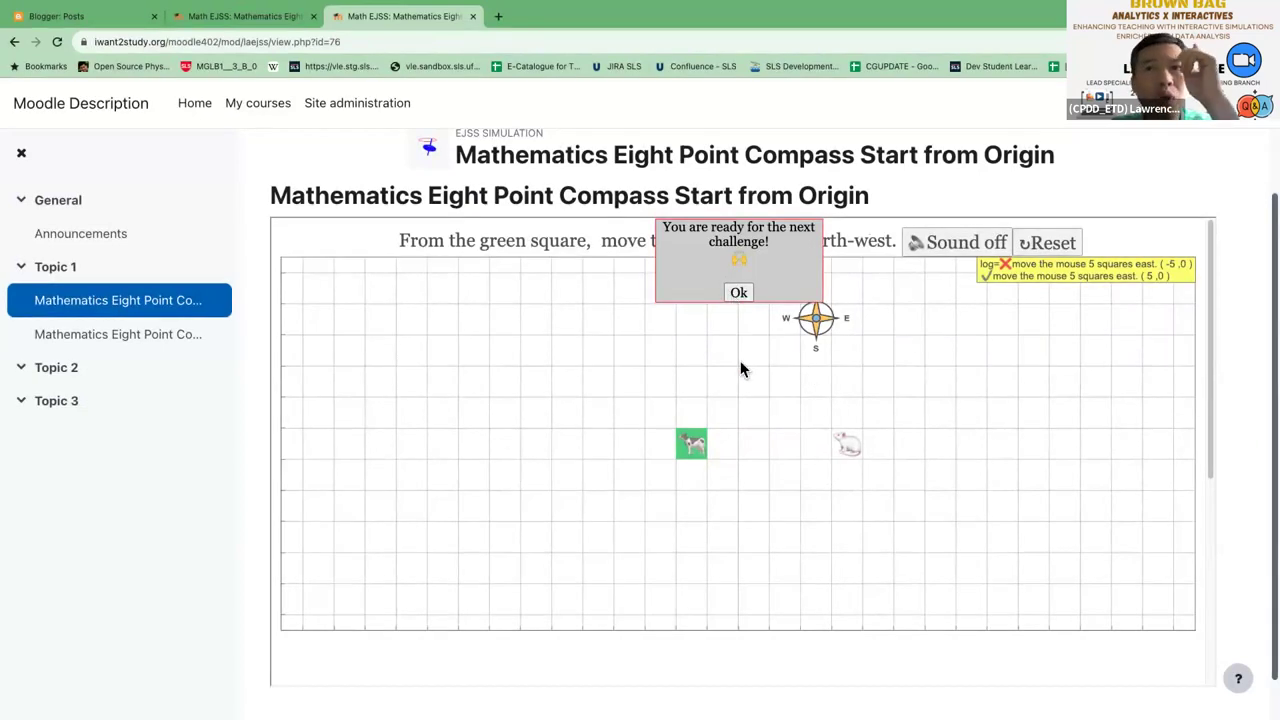
pyautogui.click(738, 292)
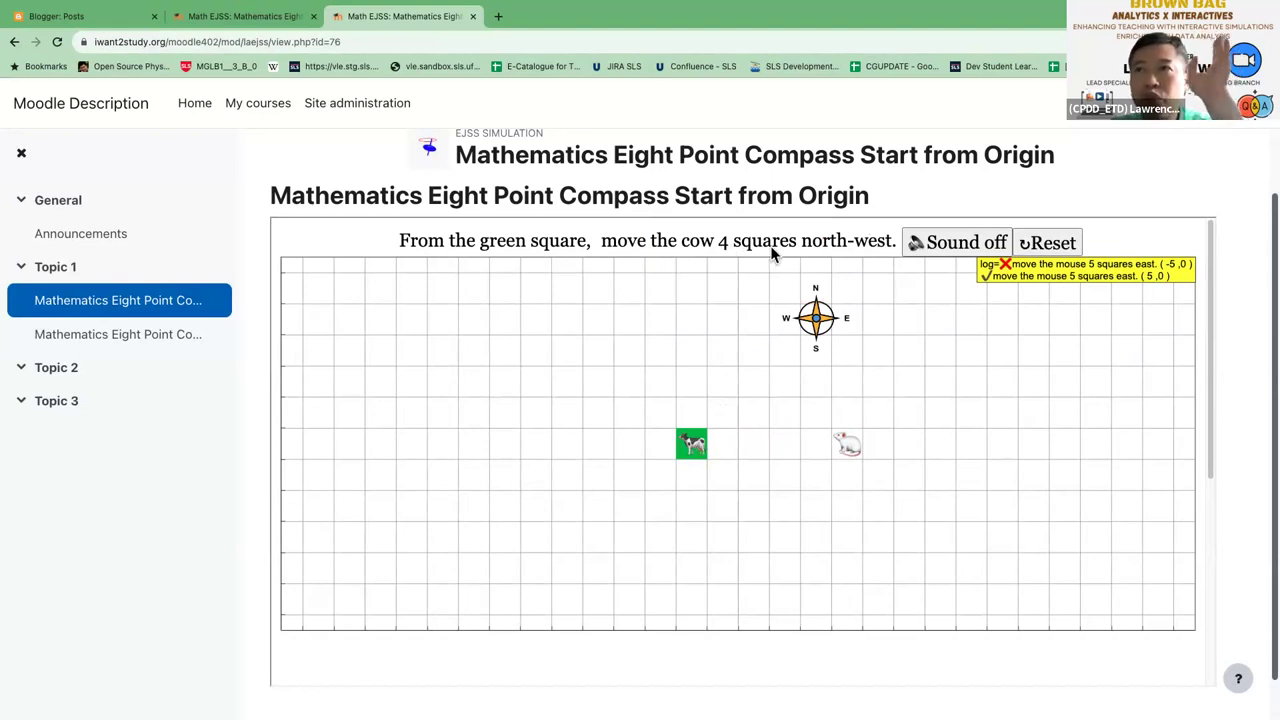
# - Place the cow 4 squares north-west after a first wrong attempt
pyautogui.moveTo(693, 428); pyautogui.dragTo(534, 288)
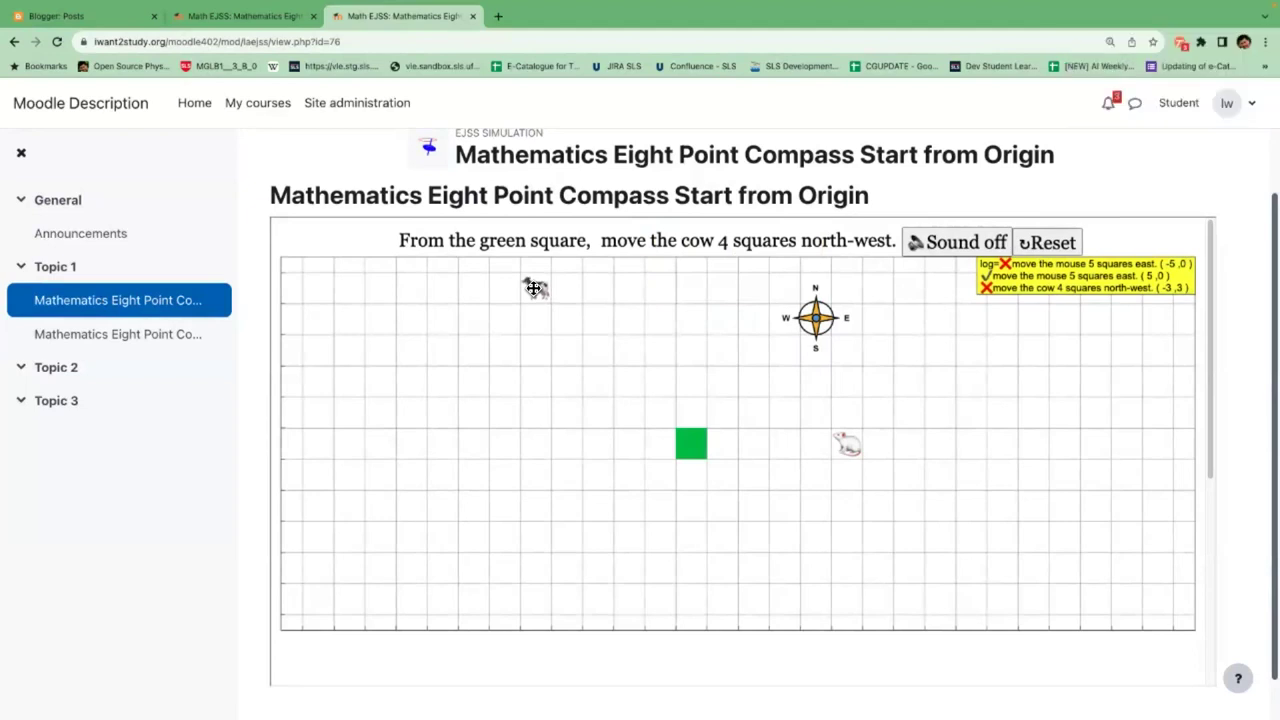
pyautogui.click(535, 288)
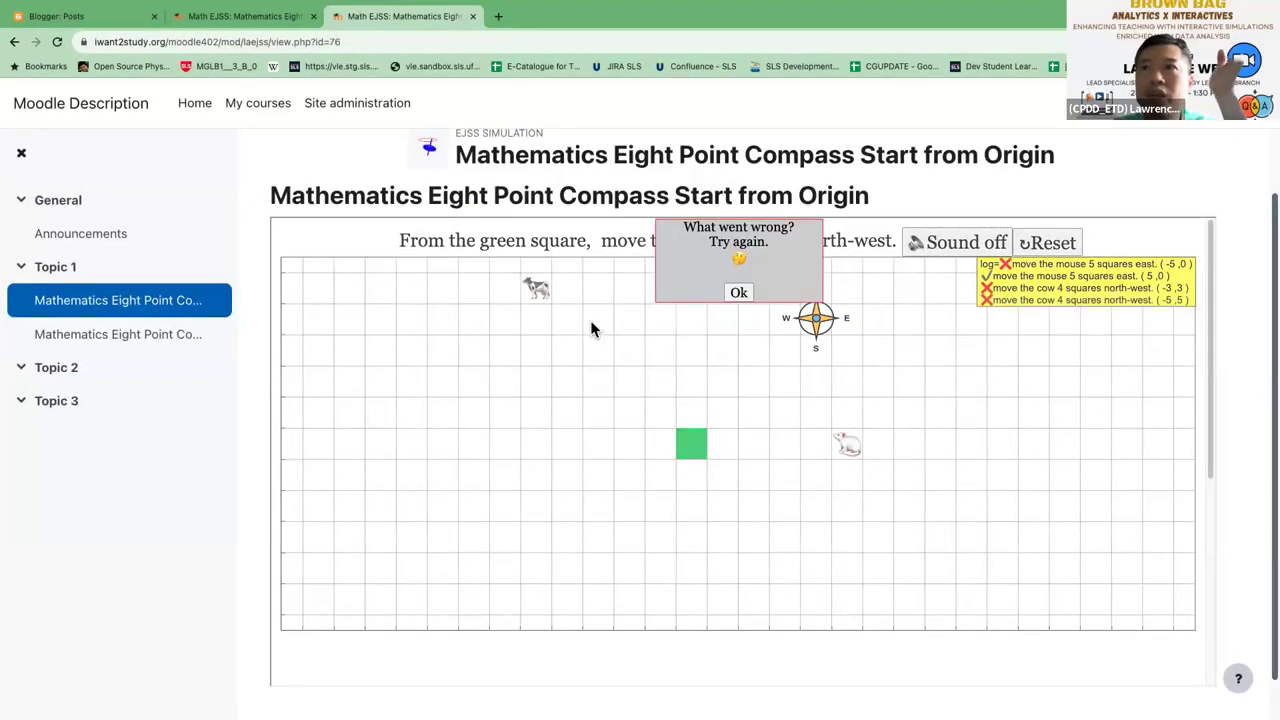
pyautogui.moveTo(537, 289); pyautogui.dragTo(567, 319)
pyautogui.click(1062, 250)
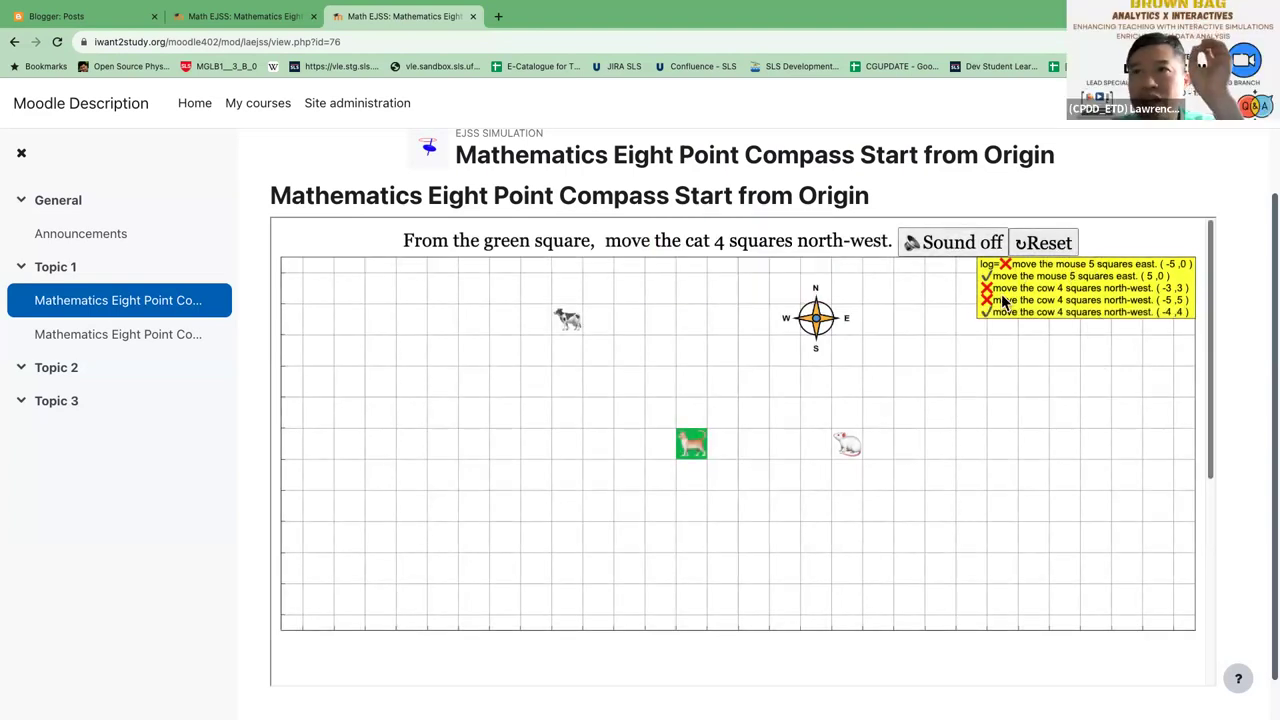
# - Open the activity page in a new tab and return to the teacher role
pyautogui.rightClick(419, 22)
pyautogui.click(460, 127)
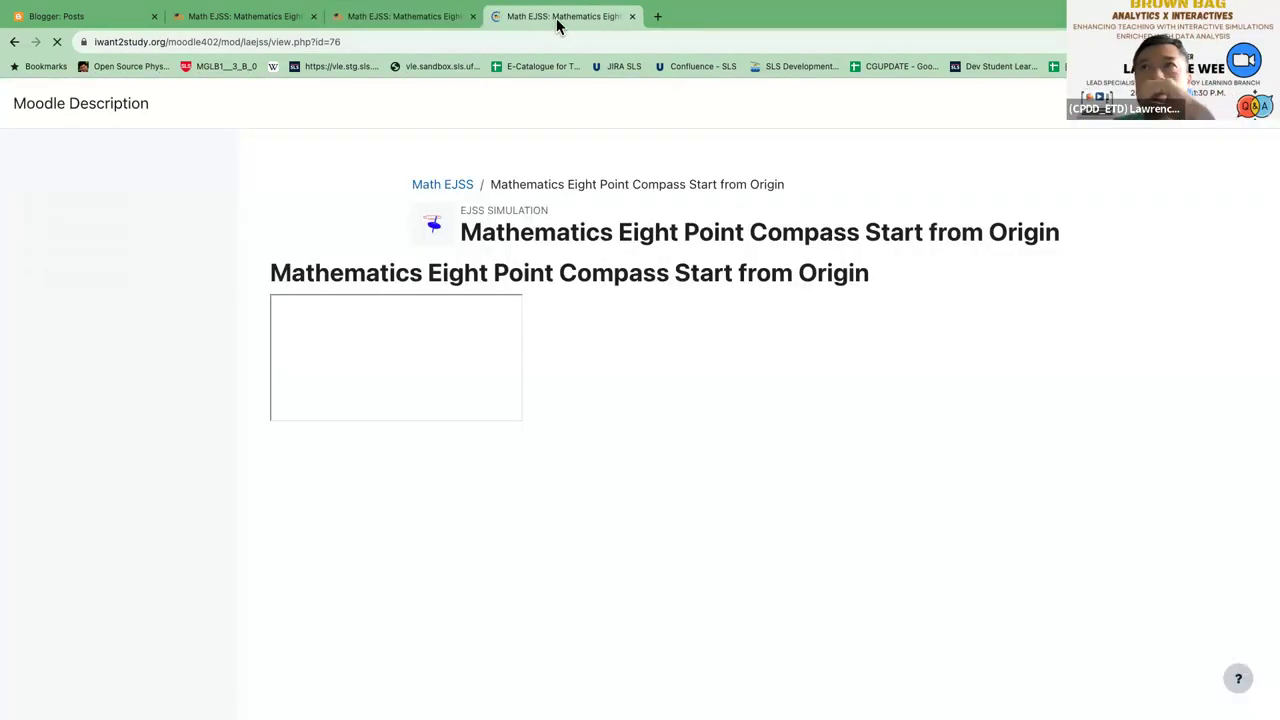
pyautogui.click(1178, 116)
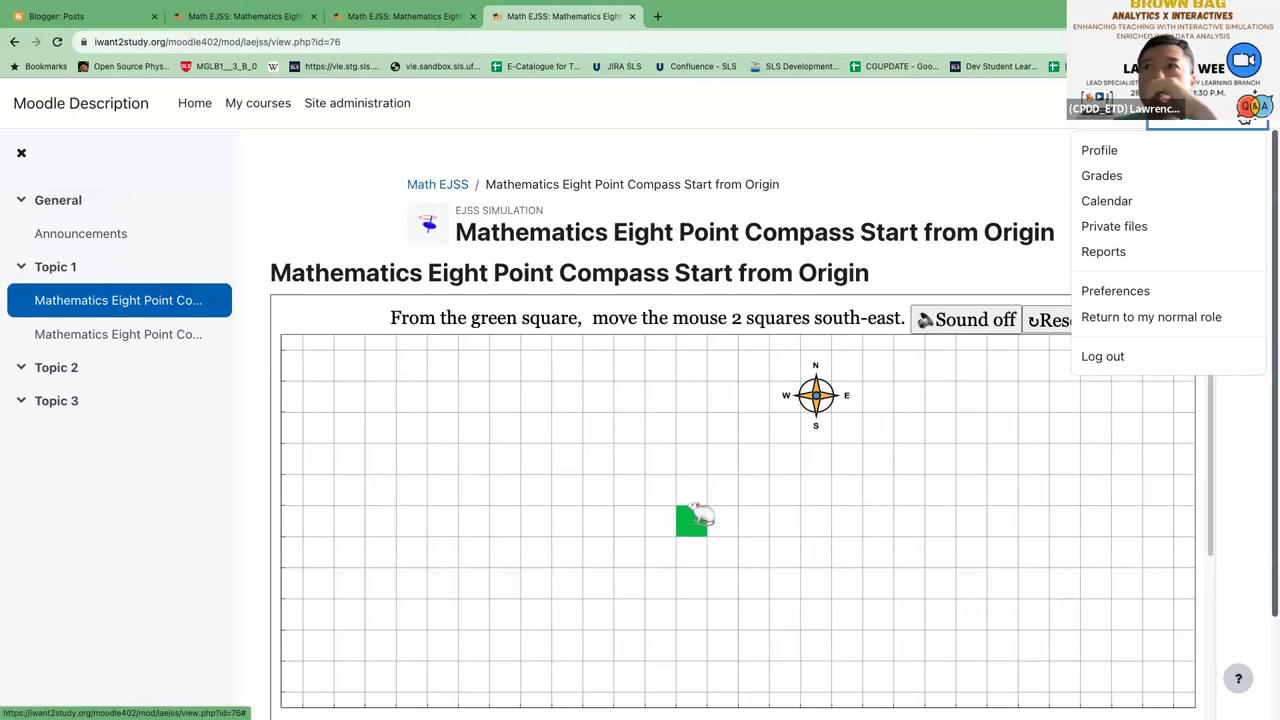
pyautogui.click(1150, 316)
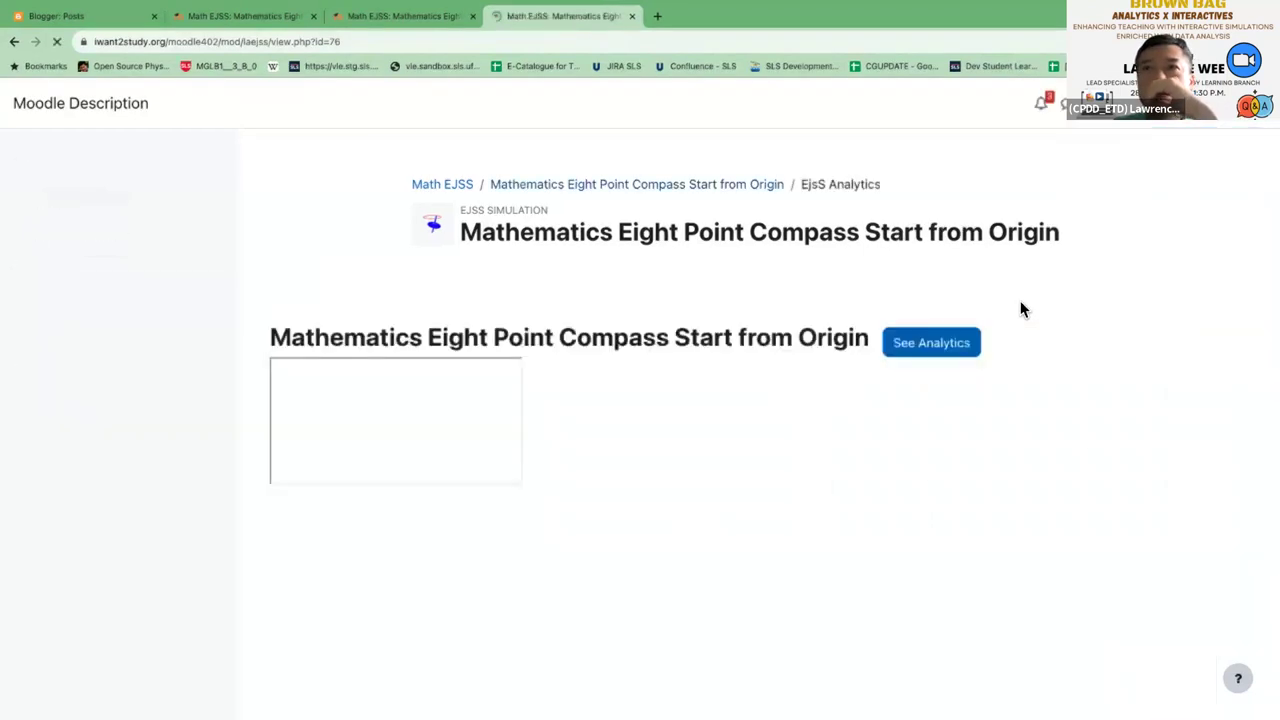
# - Go to the analytics-enabled Start from Origin tab and open See Analytics
pyautogui.click(380, 16)
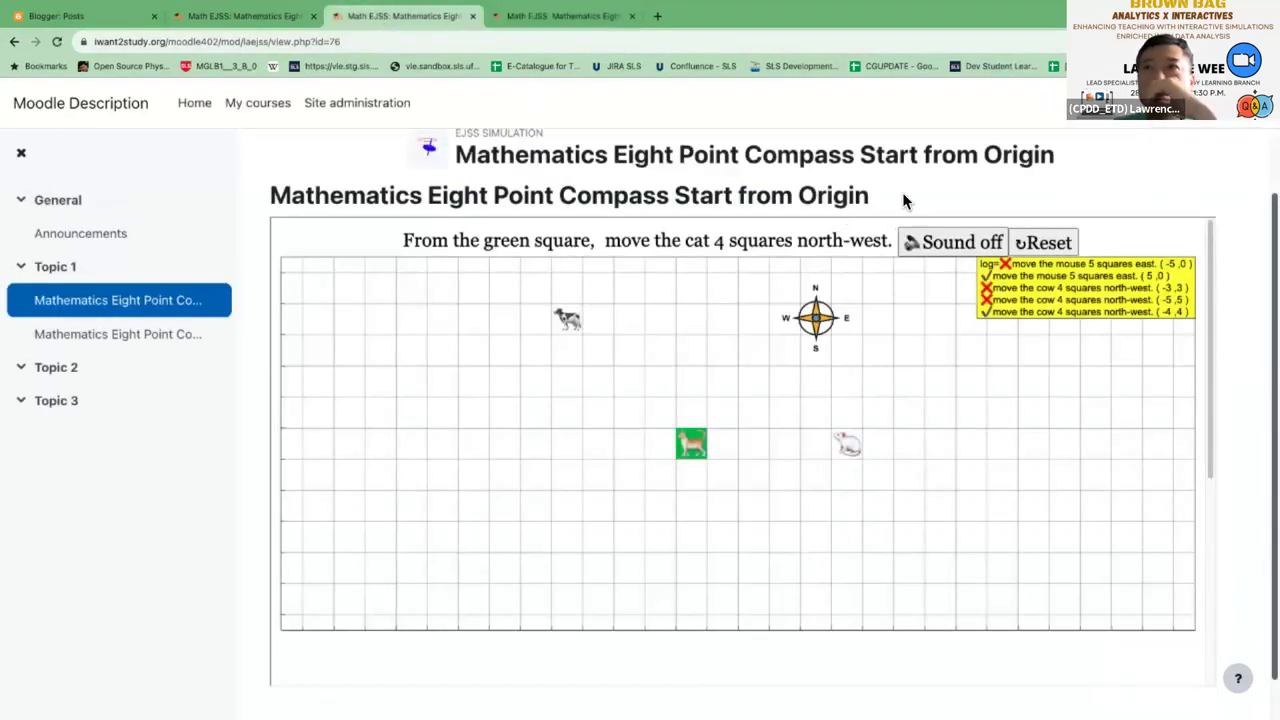
pyautogui.click(570, 16)
pyautogui.click(425, 16)
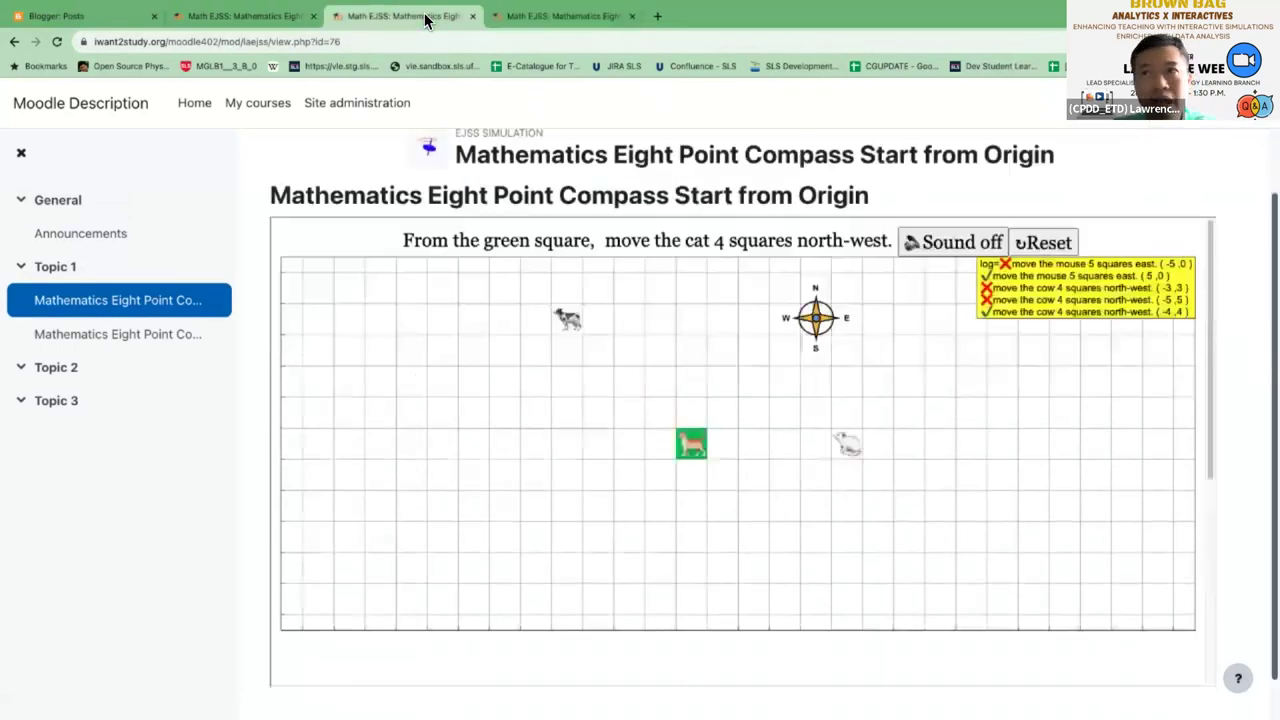
pyautogui.click(556, 16)
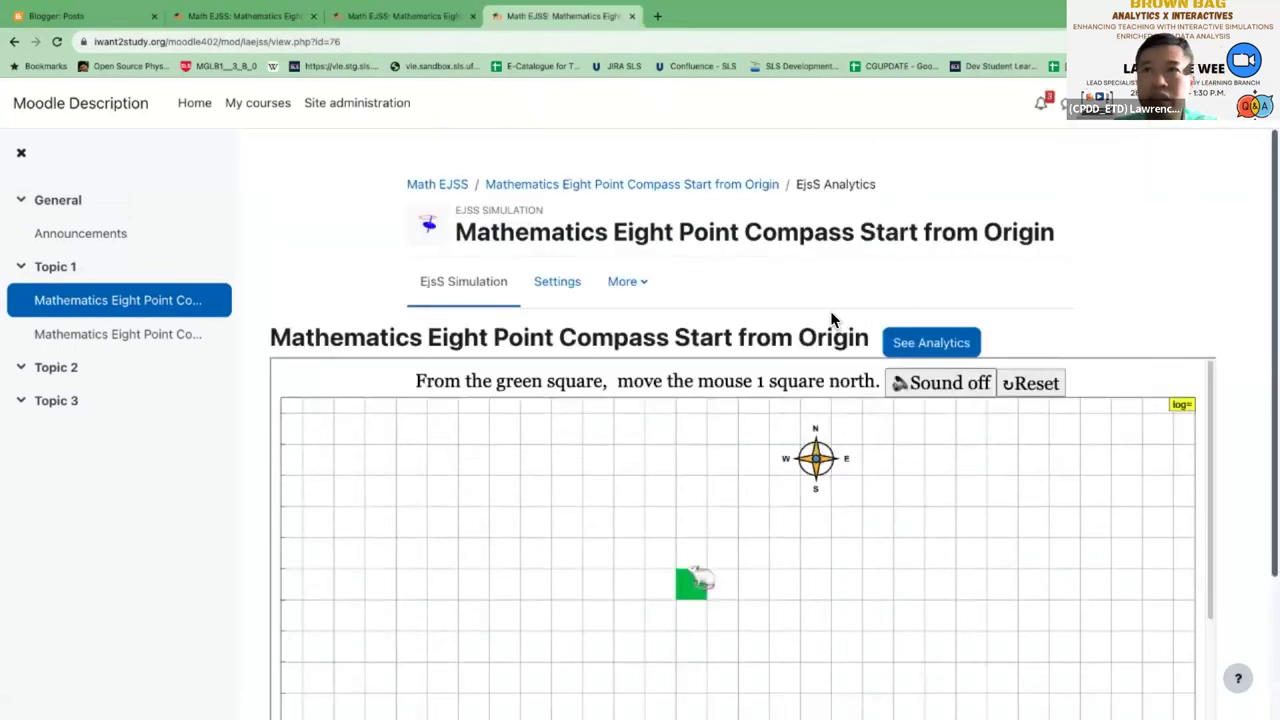
pyautogui.click(1085, 103)
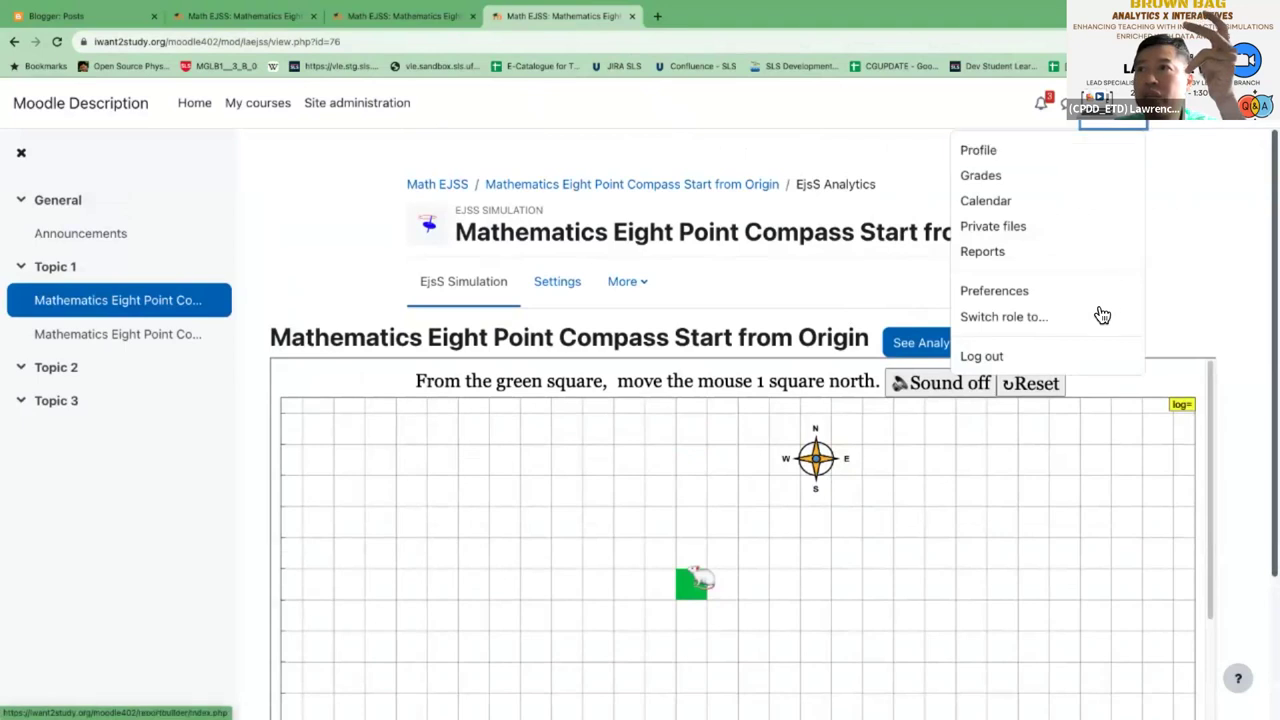
pyautogui.click(1192, 183)
pyautogui.click(955, 342)
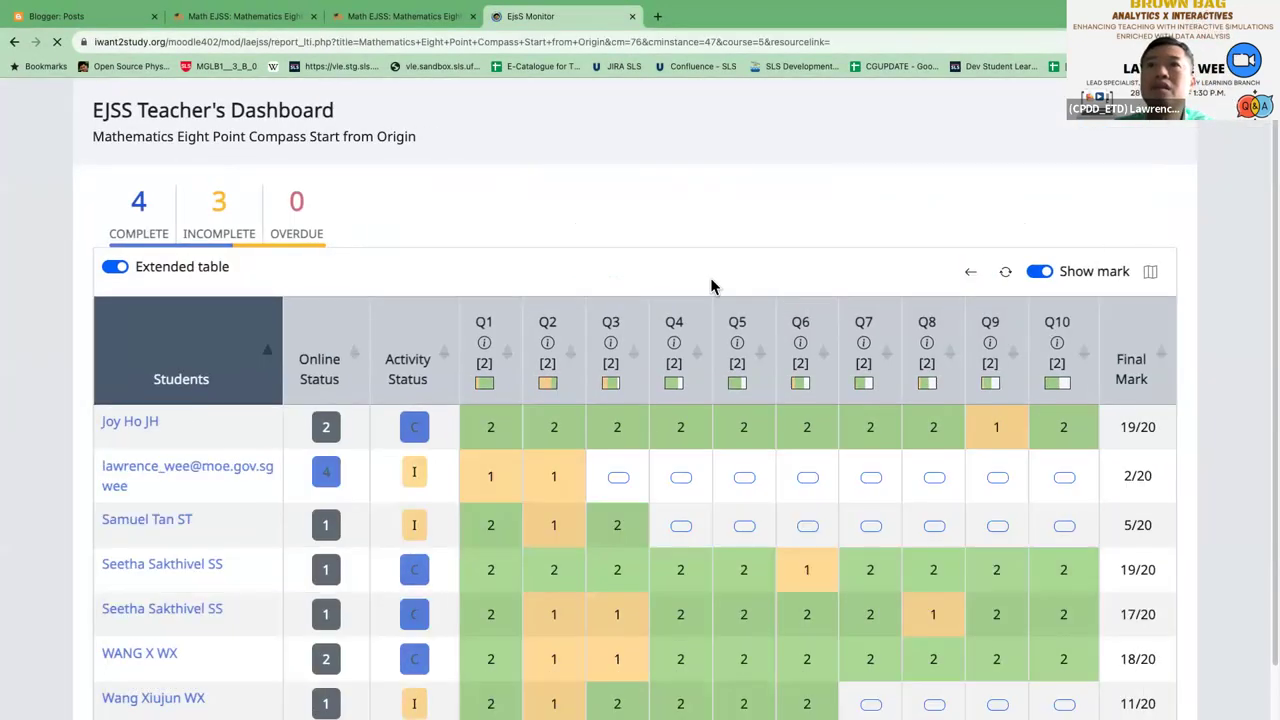
# - Scroll the class results and select the test student's name in the table
pyautogui.scroll(-1, 134, 423)
pyautogui.moveTo(101, 407); pyautogui.dragTo(141, 423)
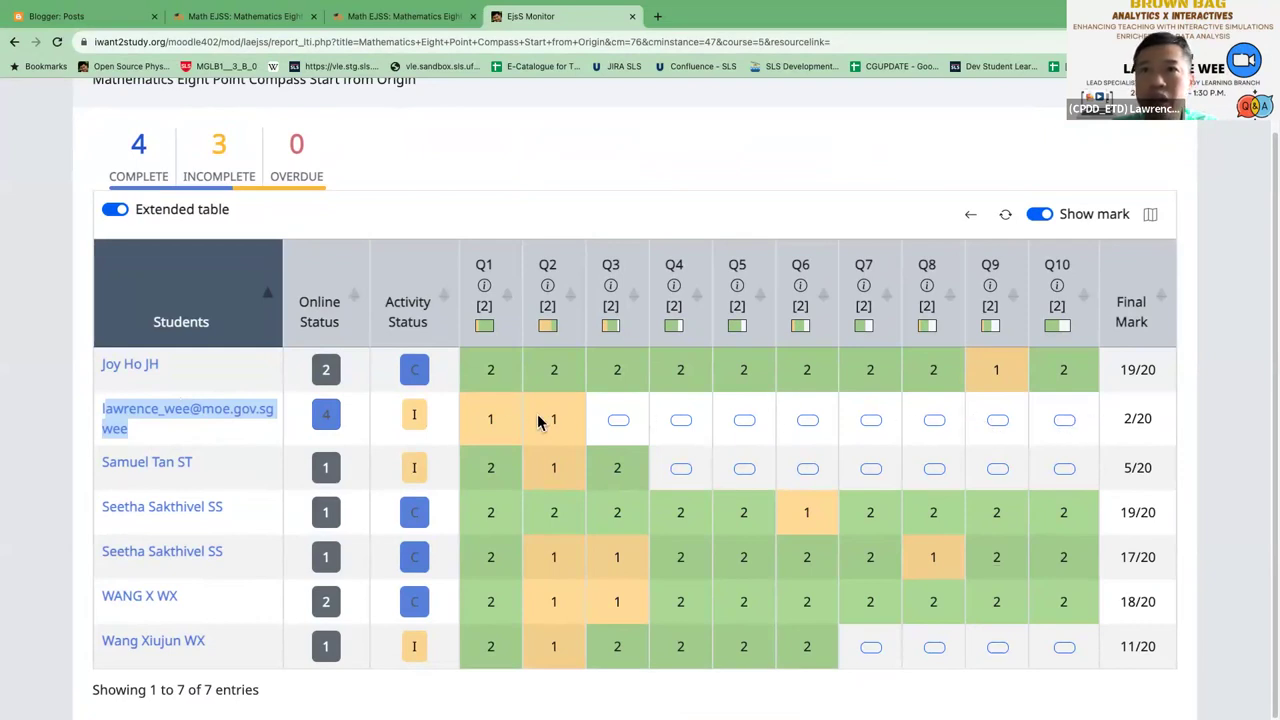
pyautogui.moveTo(493, 427)
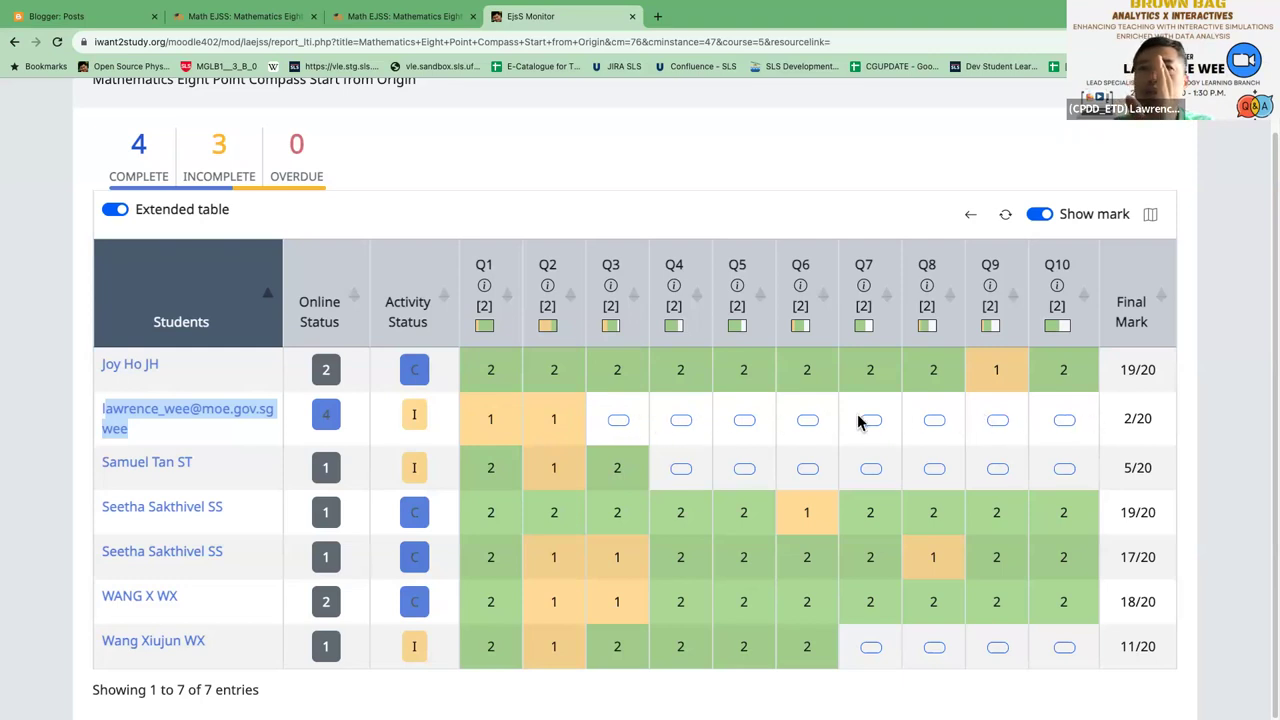
pyautogui.moveTo(554, 429)
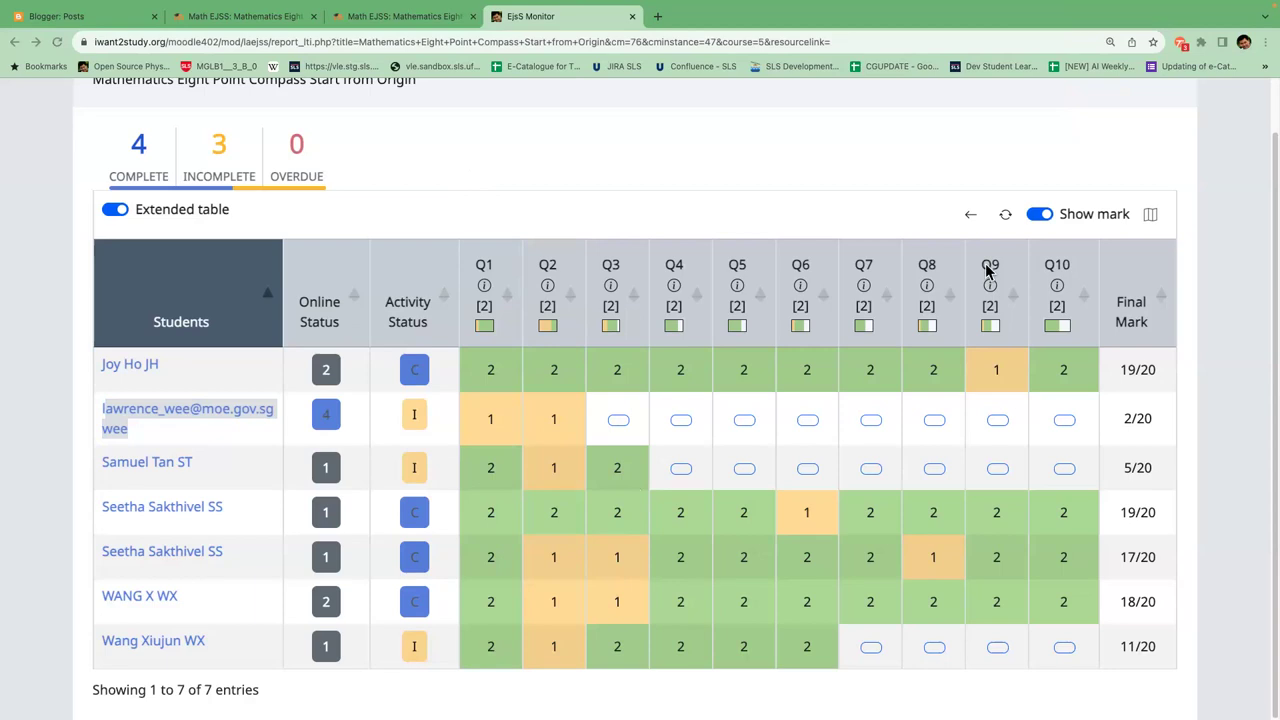
# - Go to the SLS development site in a new tab and open the EJSS assignment from Assignments
pyautogui.click(657, 16)
pyautogui.write('v')
pyautogui.click(544, 175)
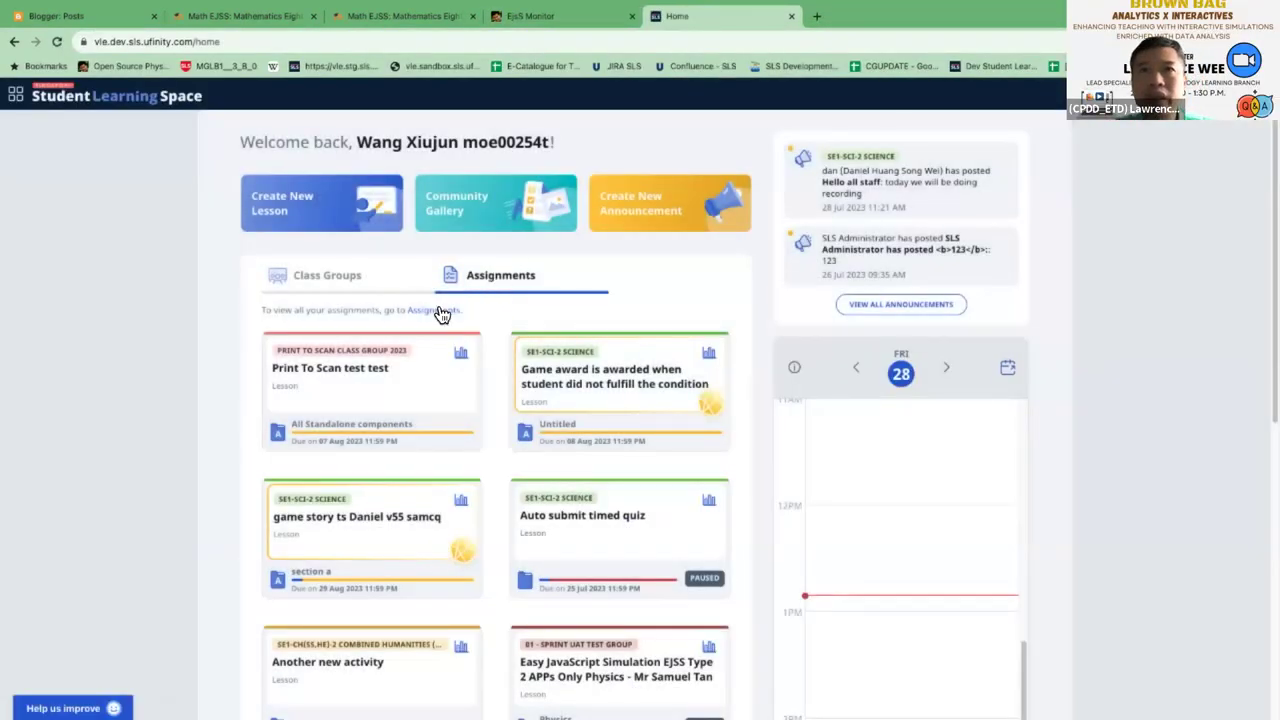
pyautogui.click(440, 313)
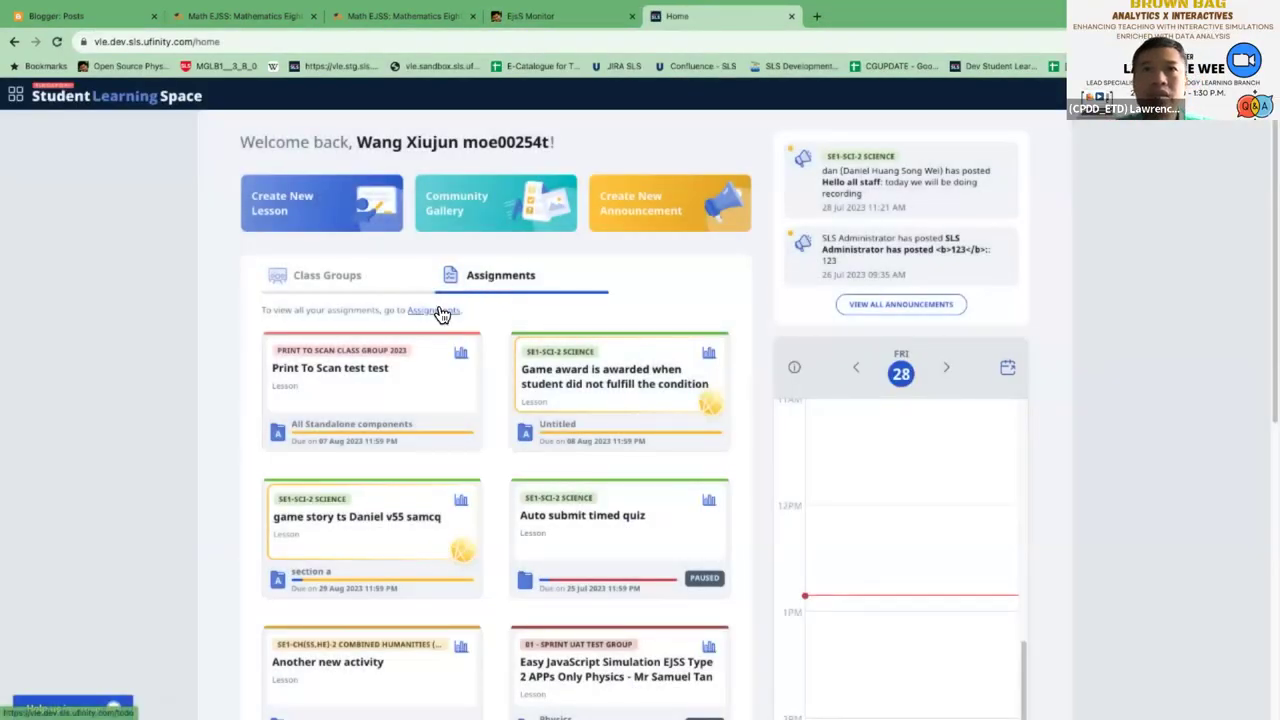
pyautogui.click(408, 388)
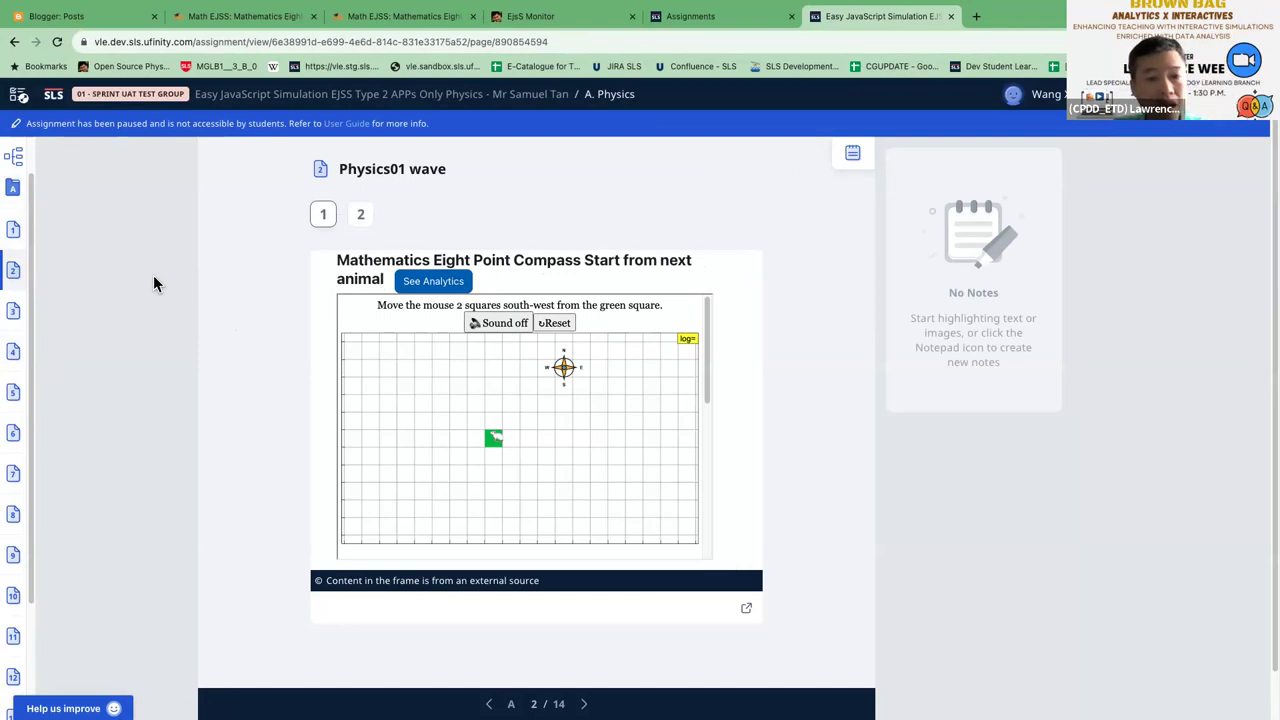
# - Check analytics, make two wrong mouse moves on the grid, then reopen the empty teacher dashboard
pyautogui.click(431, 284)
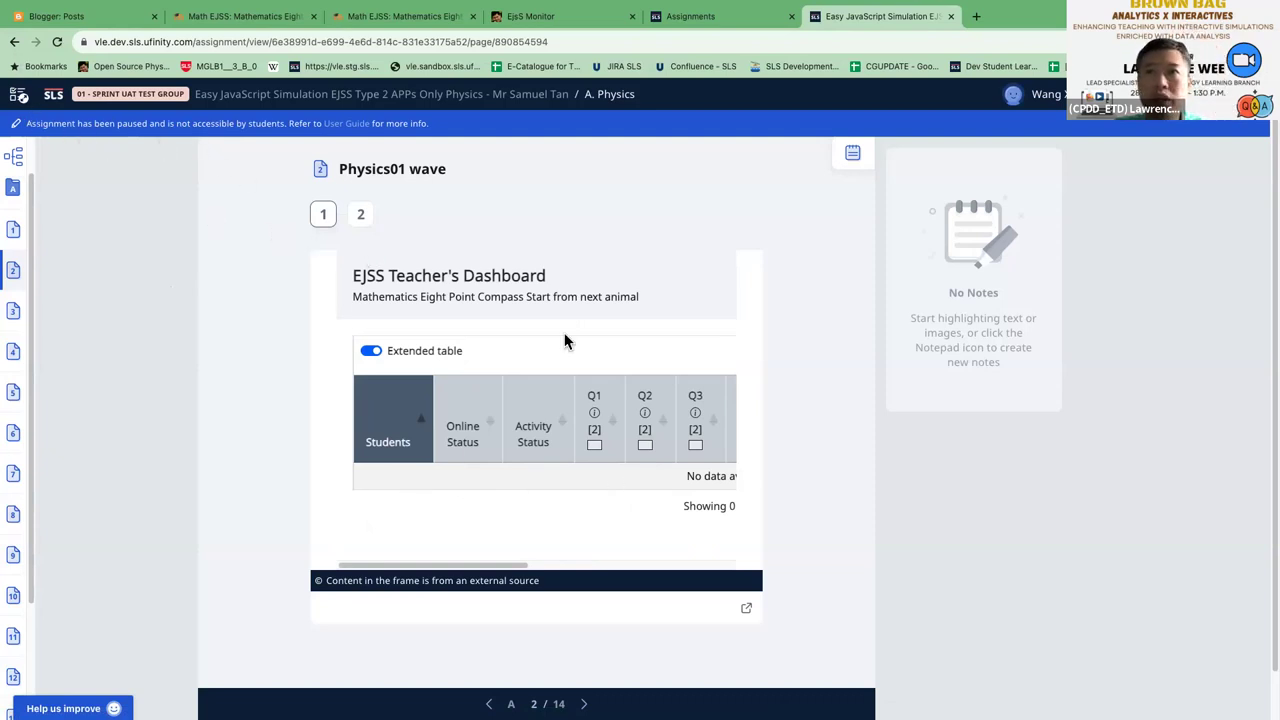
pyautogui.click(323, 218)
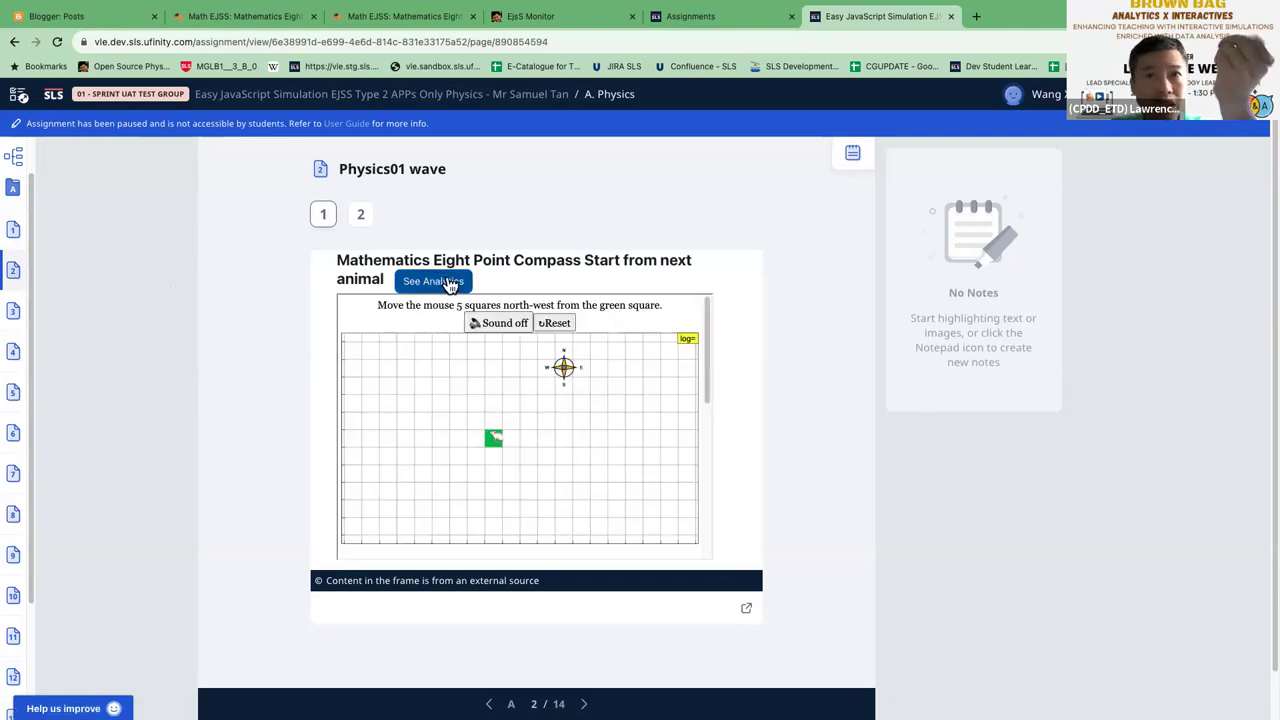
pyautogui.moveTo(506, 434); pyautogui.dragTo(468, 440)
pyautogui.click(518, 357)
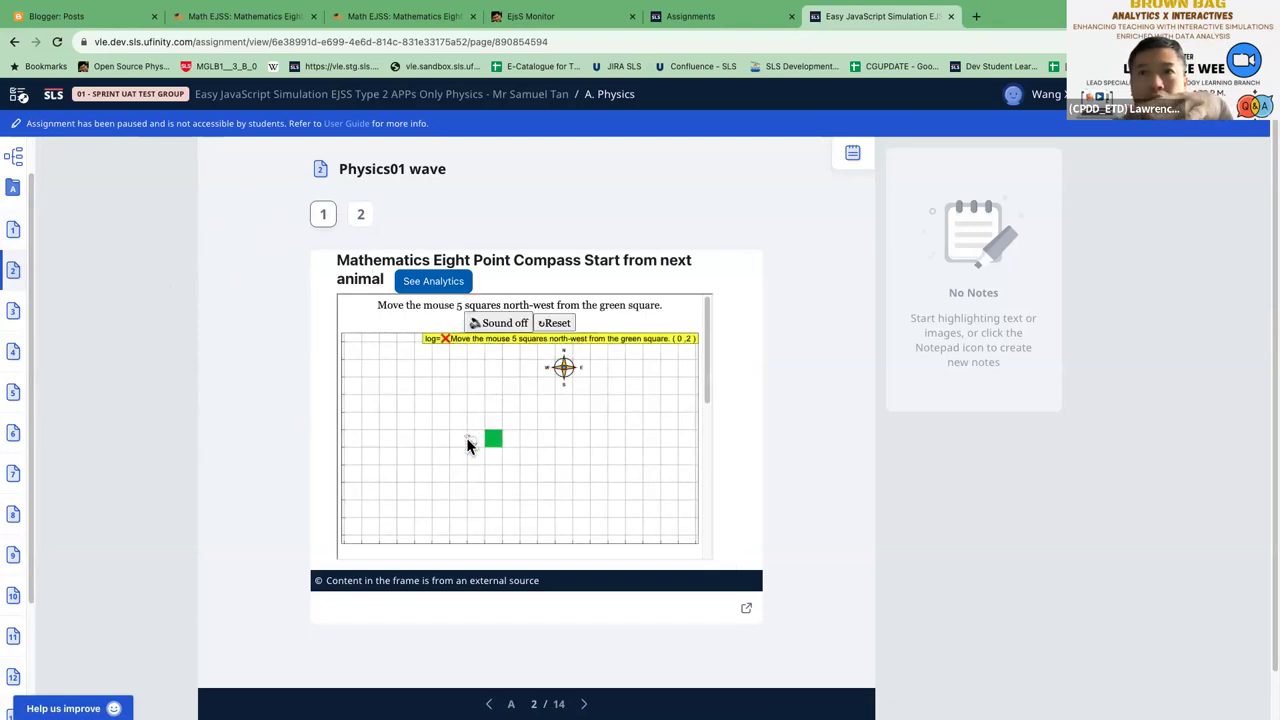
pyautogui.click(511, 398)
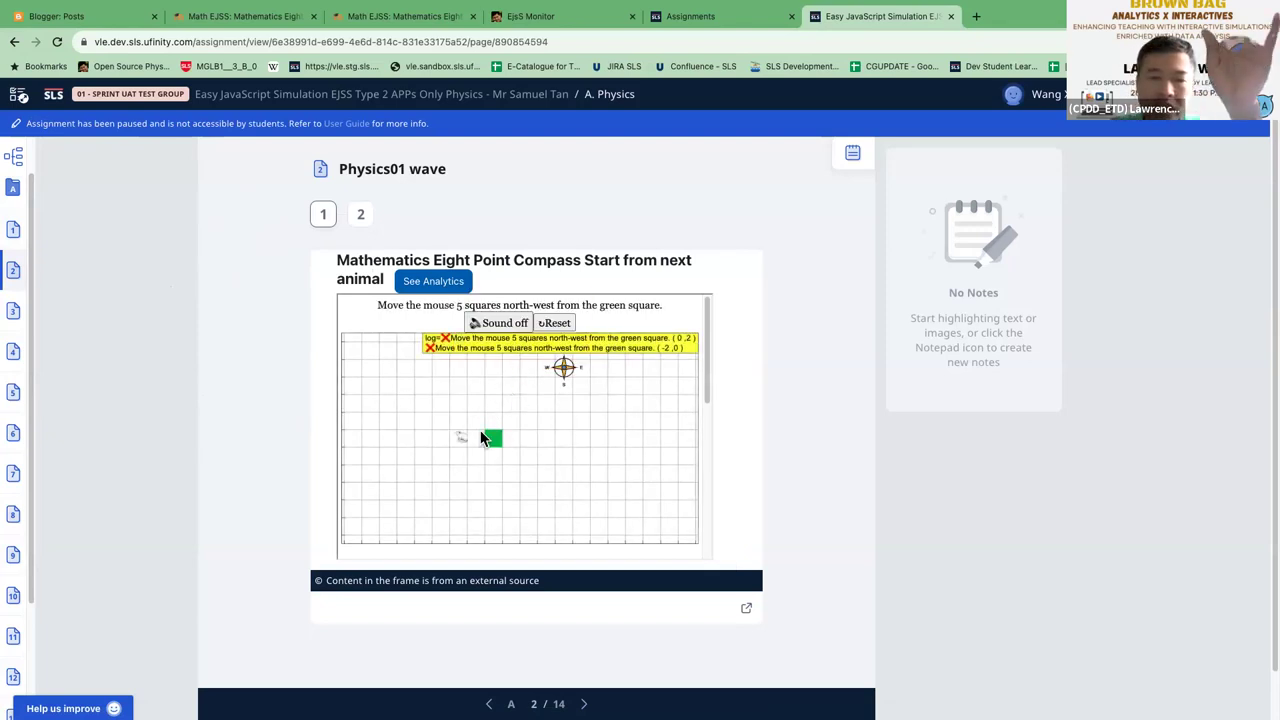
pyautogui.click(458, 287)
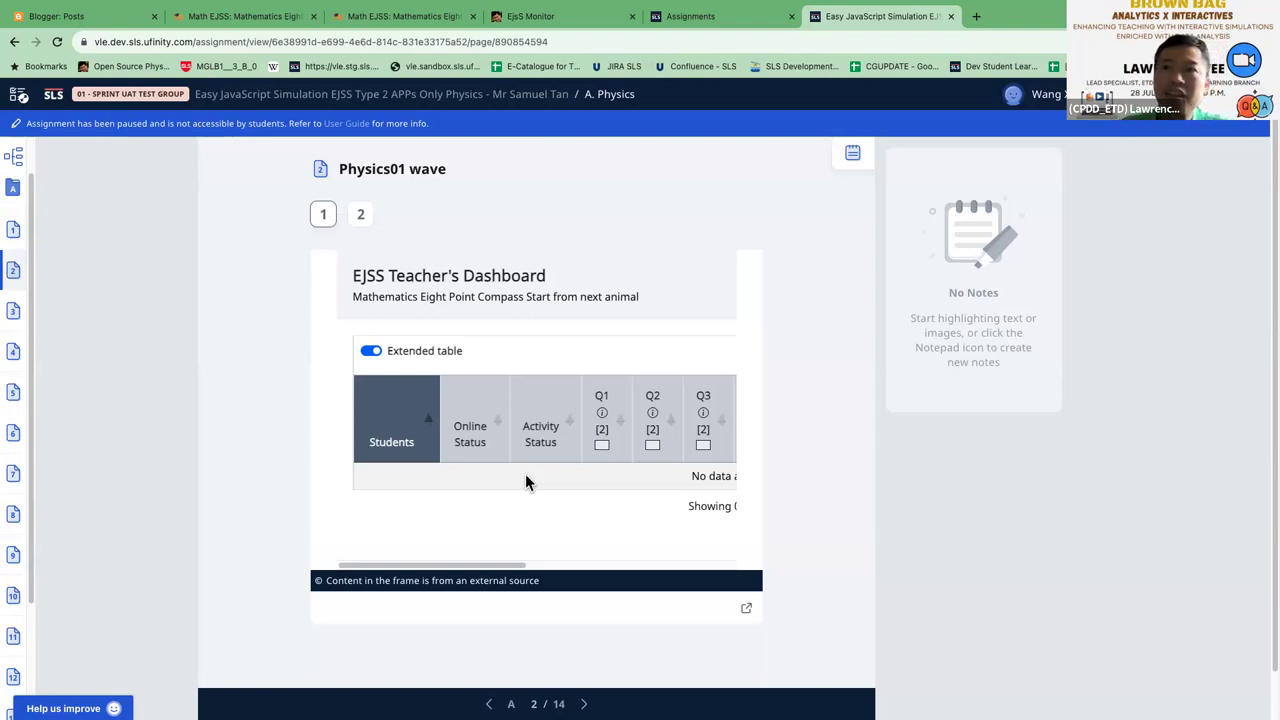
# - Open the embedded Start from next animal activity in its own tab, then return to the SLS assignment
pyautogui.click(748, 614)
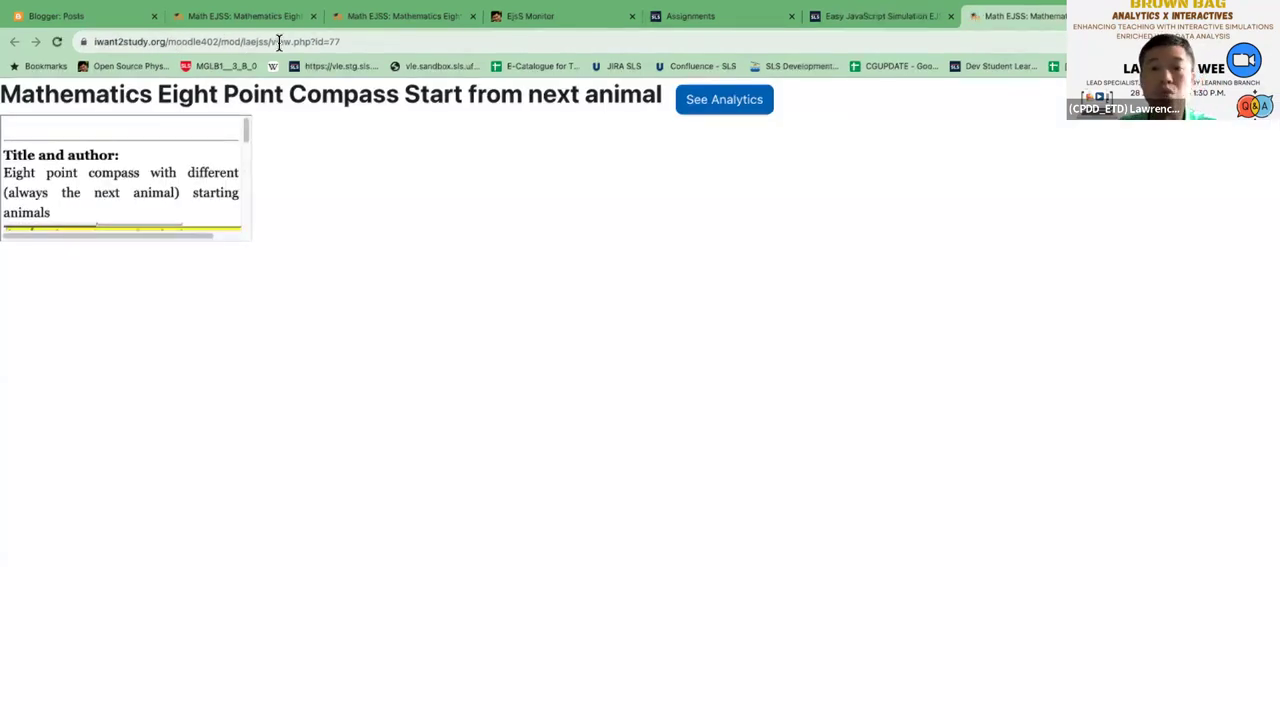
pyautogui.click(880, 16)
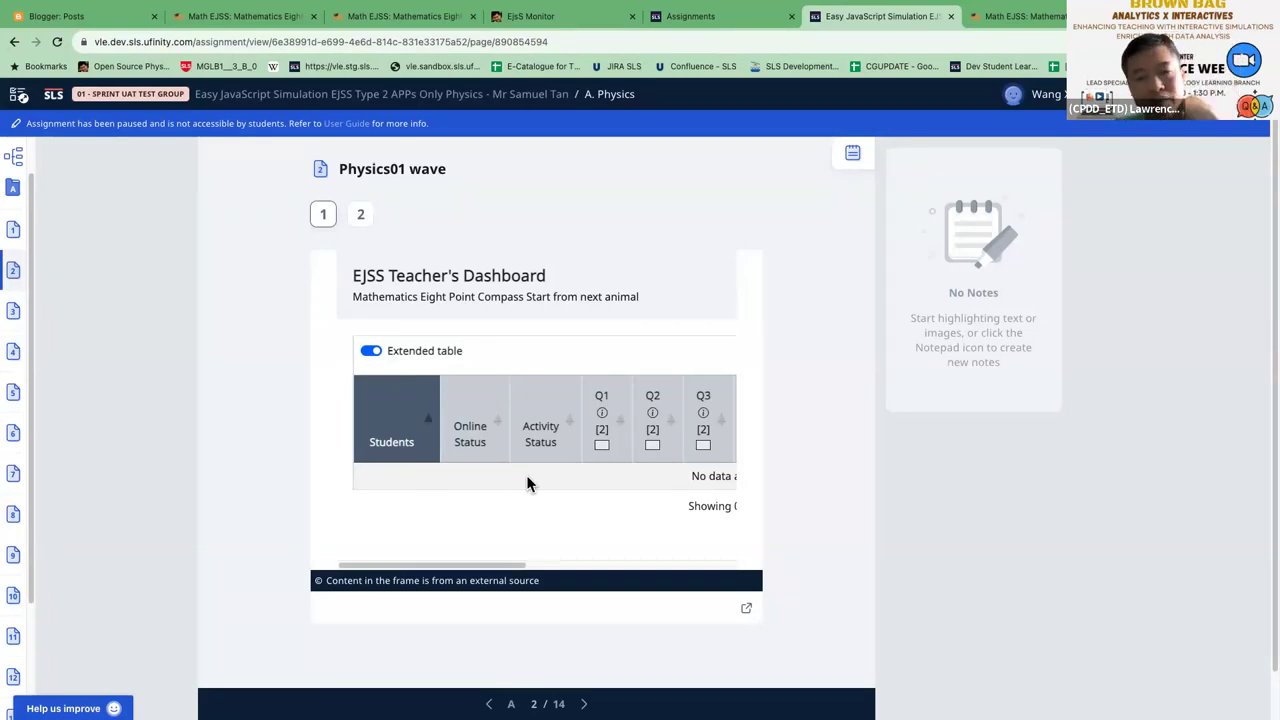
# - Switch with Ctrl+3 to the Moodle Start from Origin simulation tab
pyautogui.hotkey('ctrl', '3')
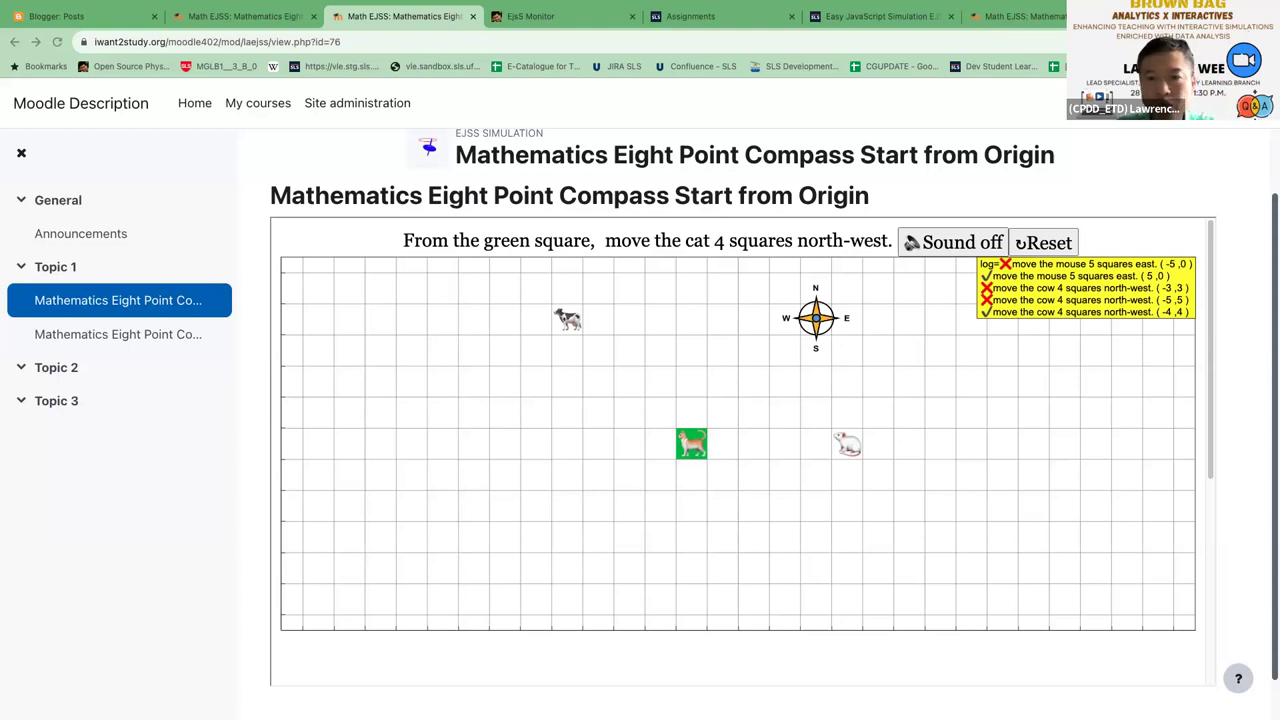
# - Switch with Alt+Tab to the slideshow's section 3 slide on new SLS-EJSS simulations
pyautogui.hotkey('alt', 'Tab')
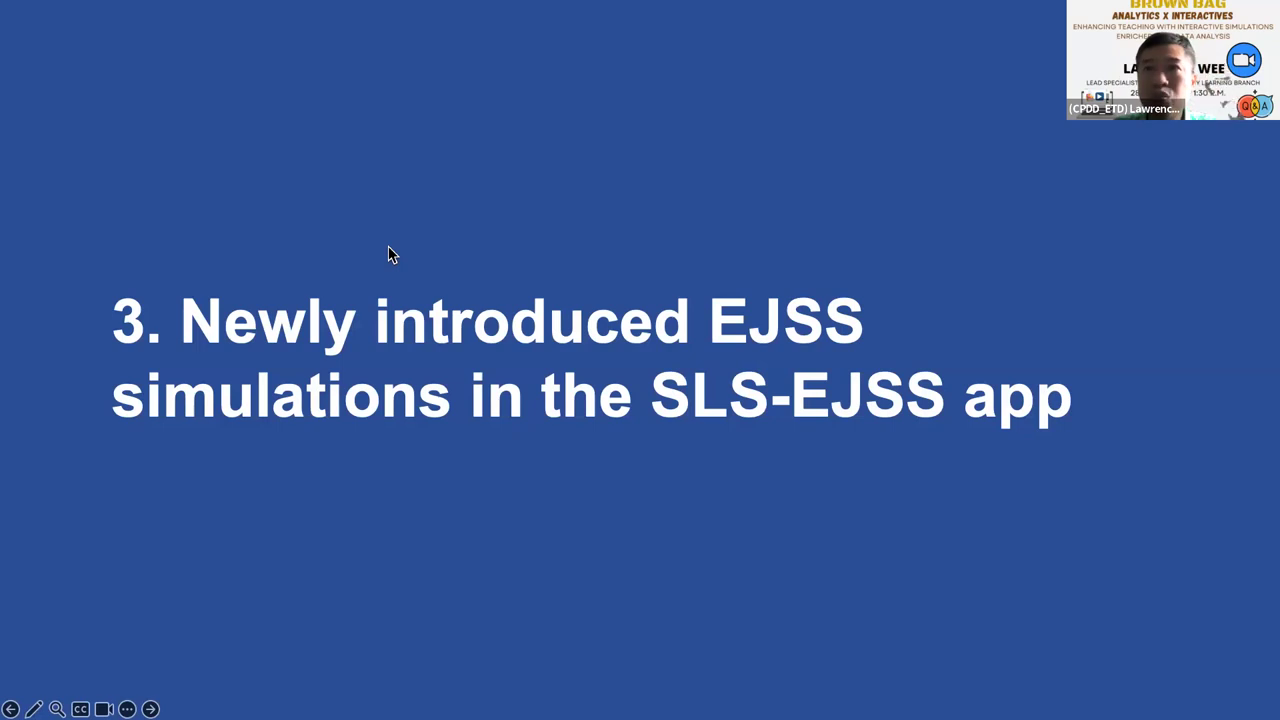